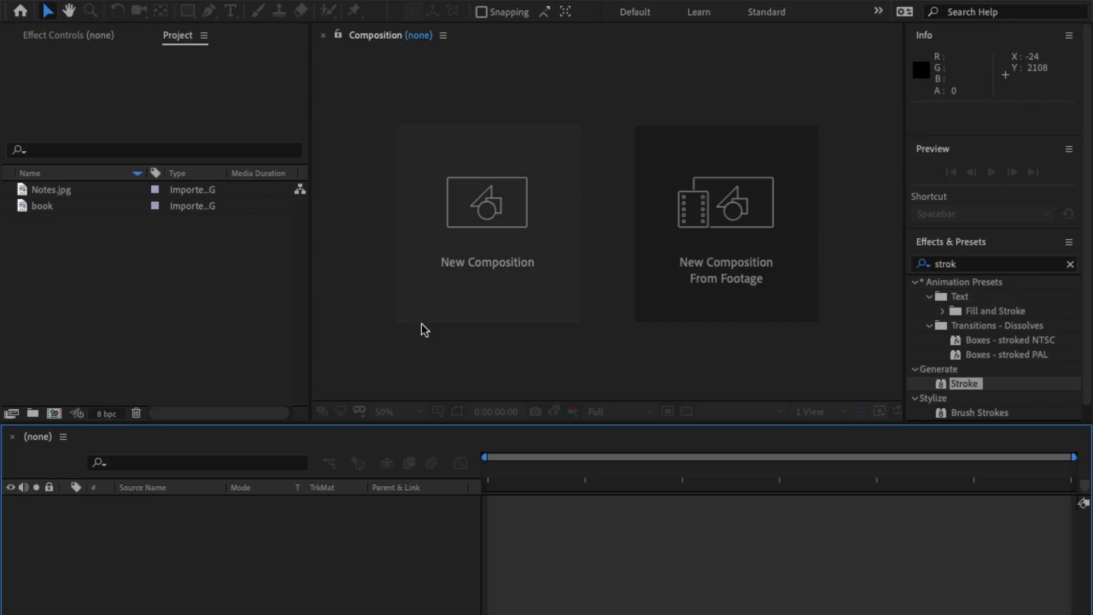
# Create a new 1920×1080 Comp 1 and place the book image in it as a layer
pyautogui.click(452, 279)
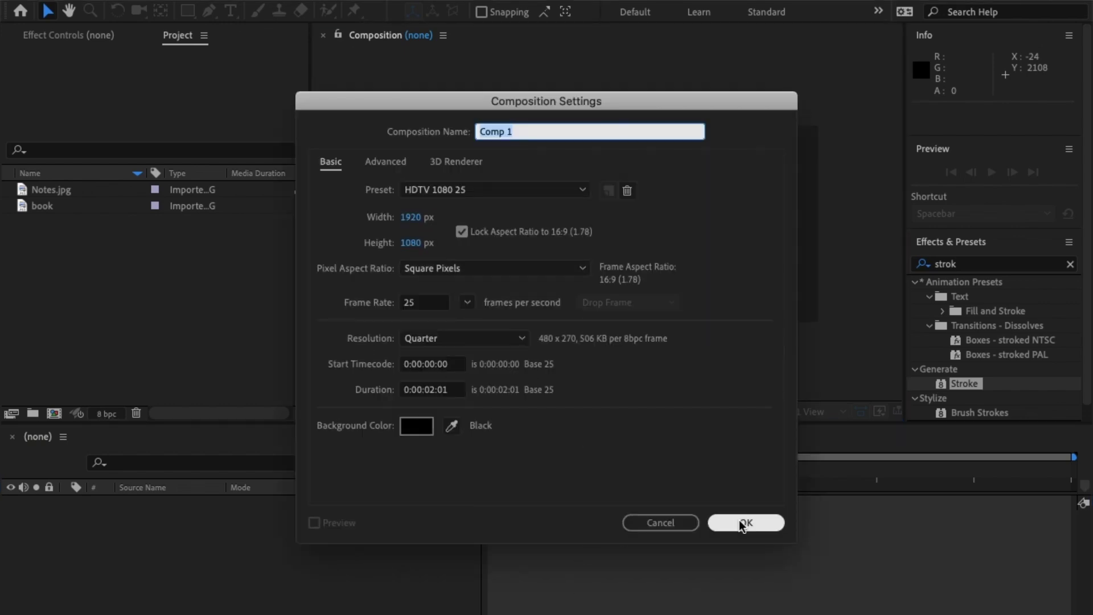
pyautogui.click(777, 524)
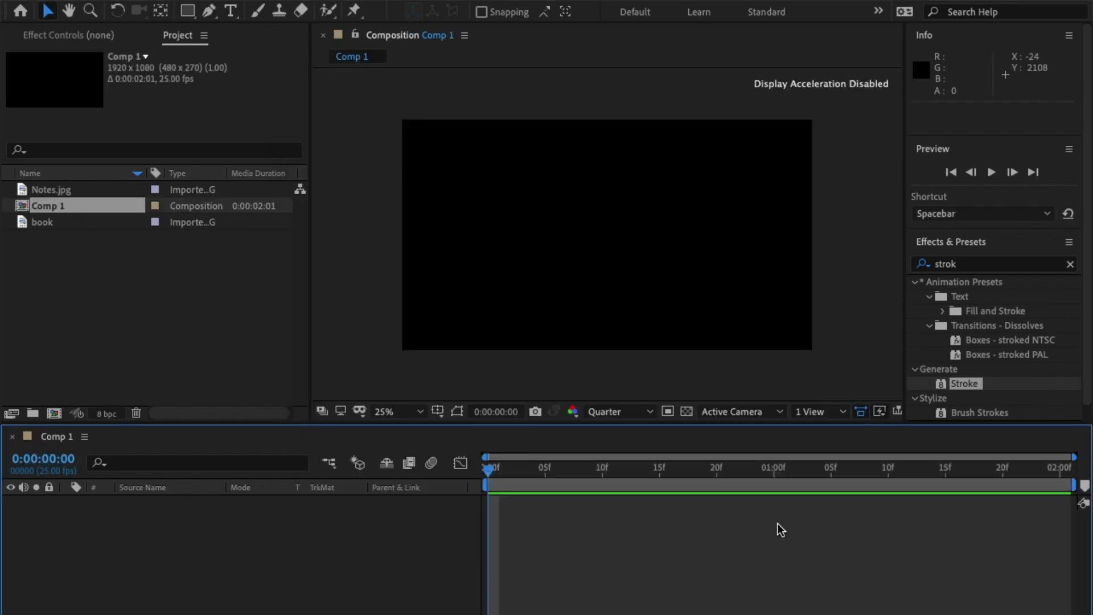
pyautogui.click(43, 224)
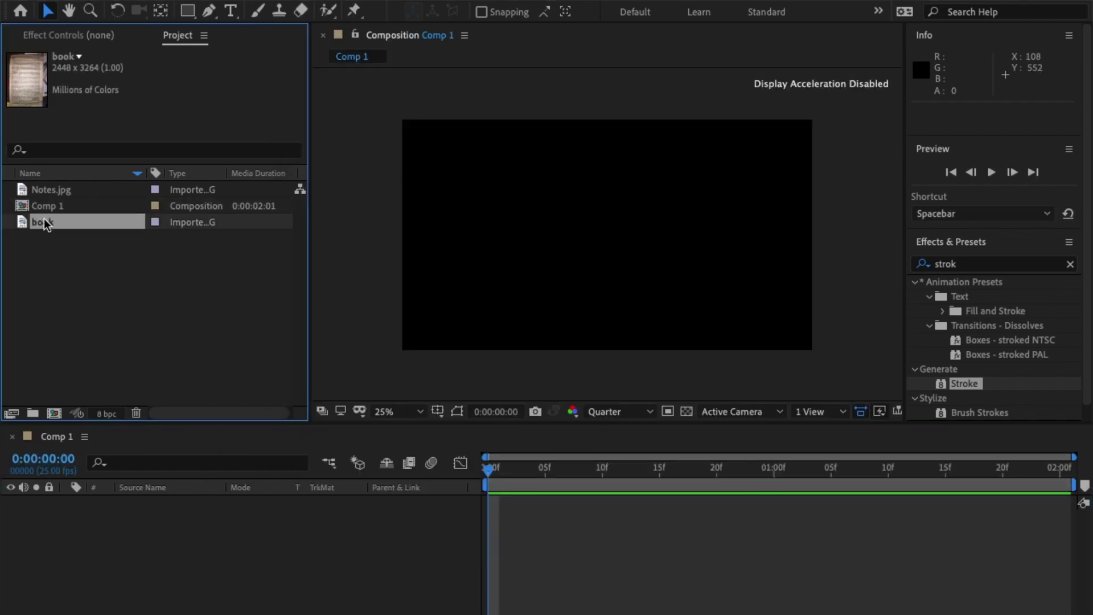
pyautogui.moveTo(43, 216); pyautogui.dragTo(166, 525)
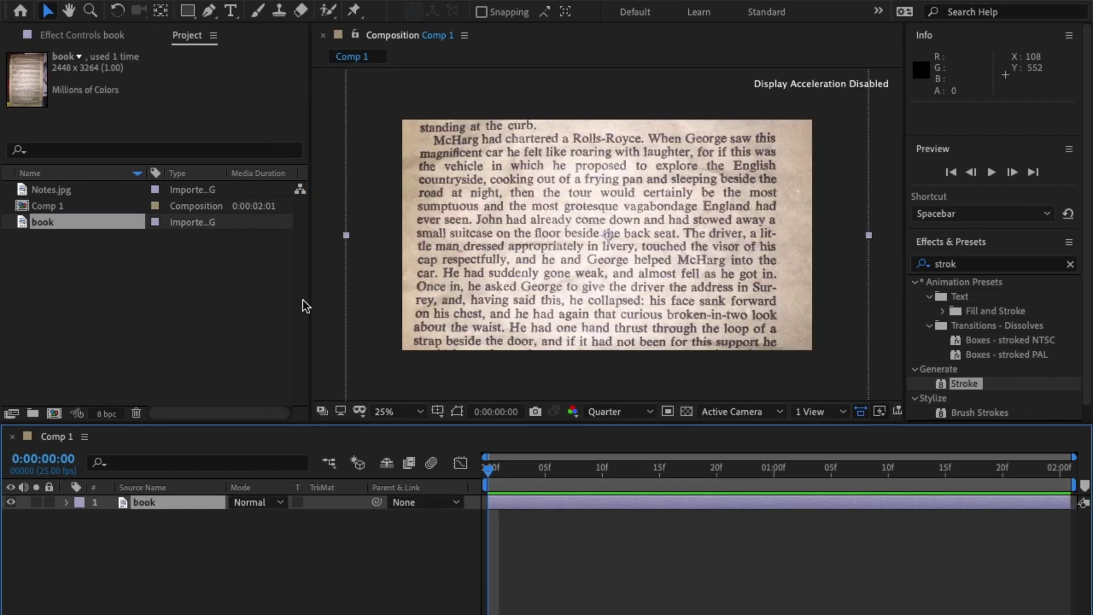
pyautogui.click(145, 505)
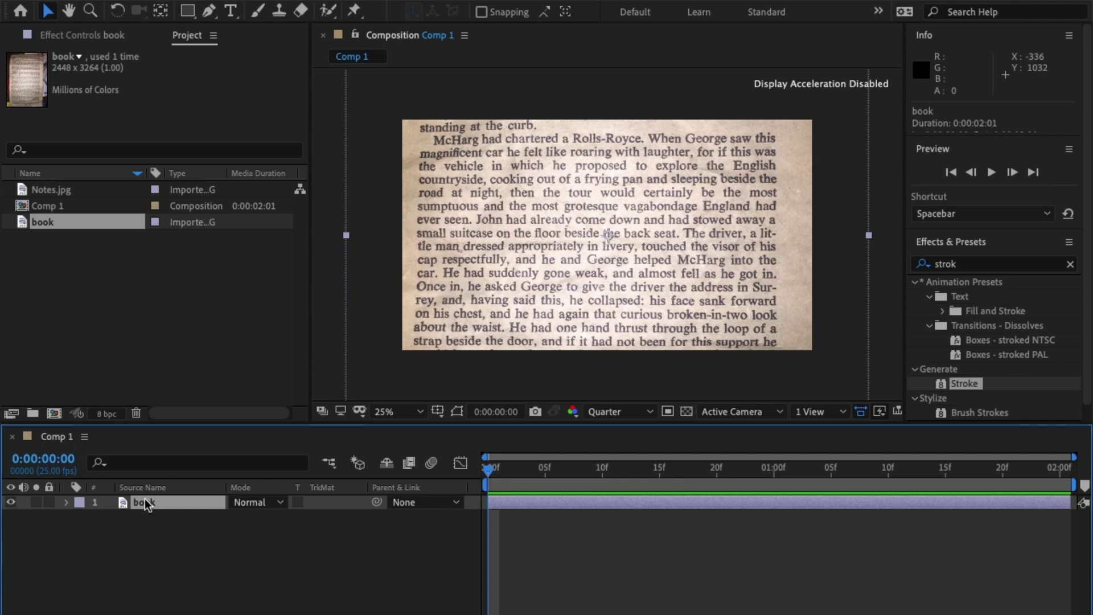
# Scale the book layer to 78% and move it to position 960,404
pyautogui.press('s')
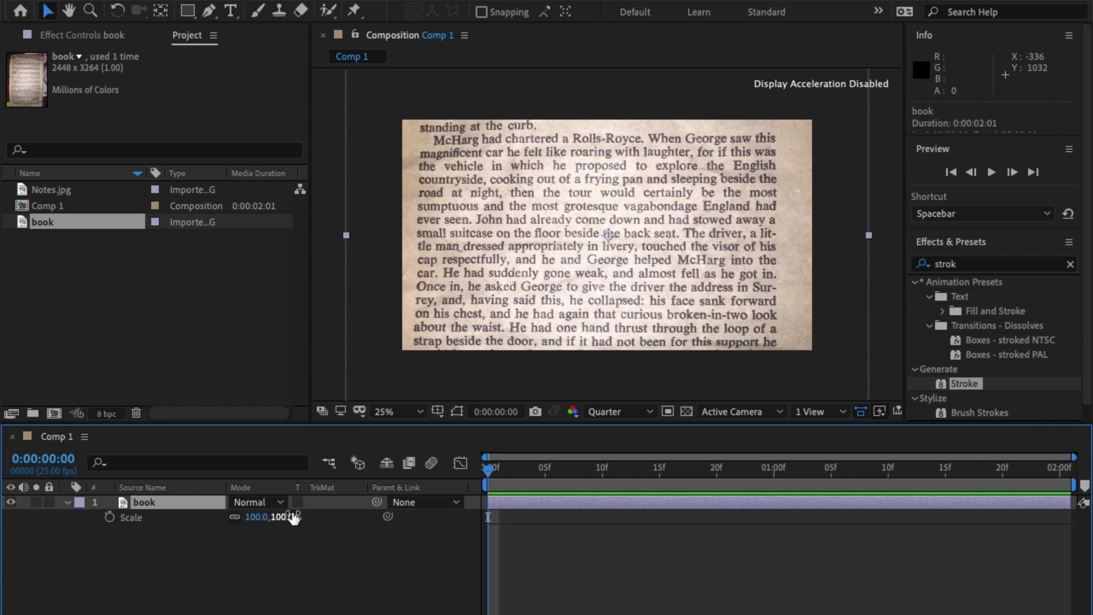
pyautogui.moveTo(281, 516)
pyautogui.mouseDown()
pyautogui.moveTo(263, 518)
pyautogui.moveTo(272, 516)
pyautogui.mouseUp()
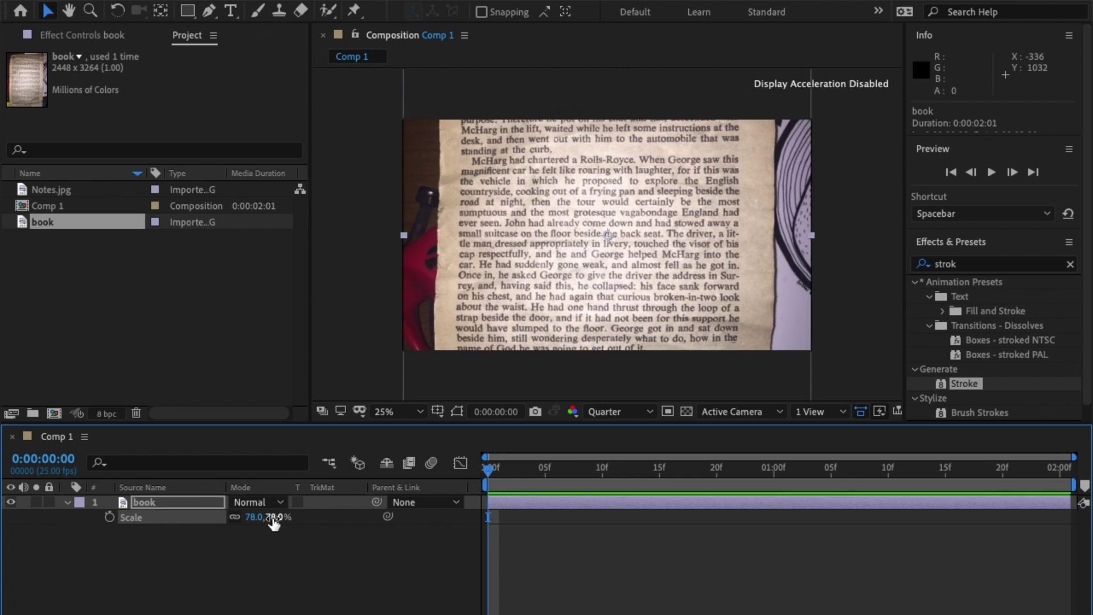
pyautogui.press('p')
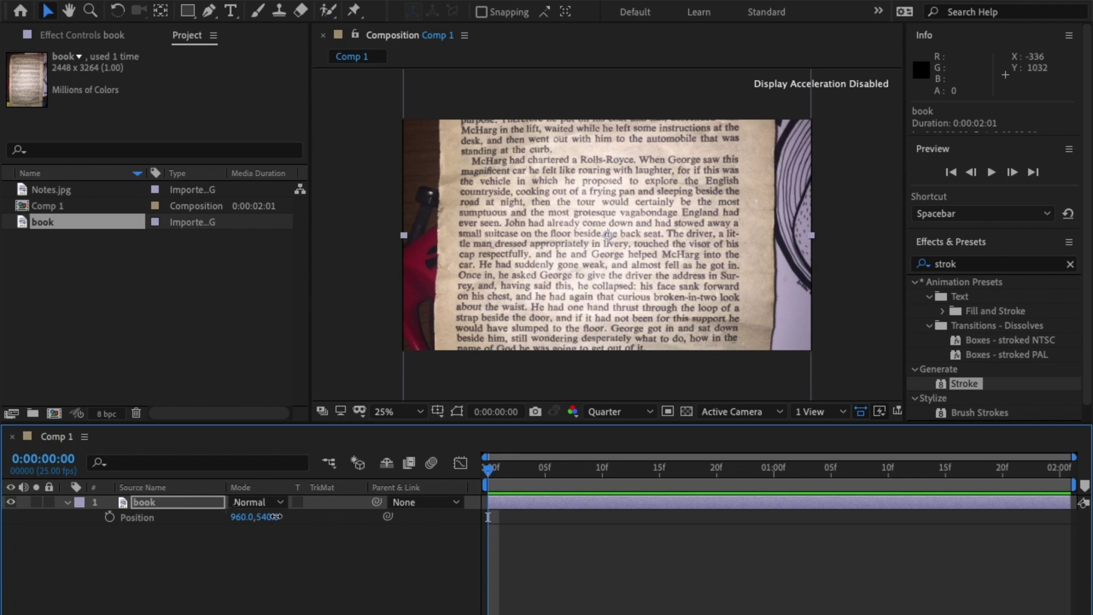
pyautogui.moveTo(275, 517); pyautogui.dragTo(177, 500)
pyautogui.click(203, 503)
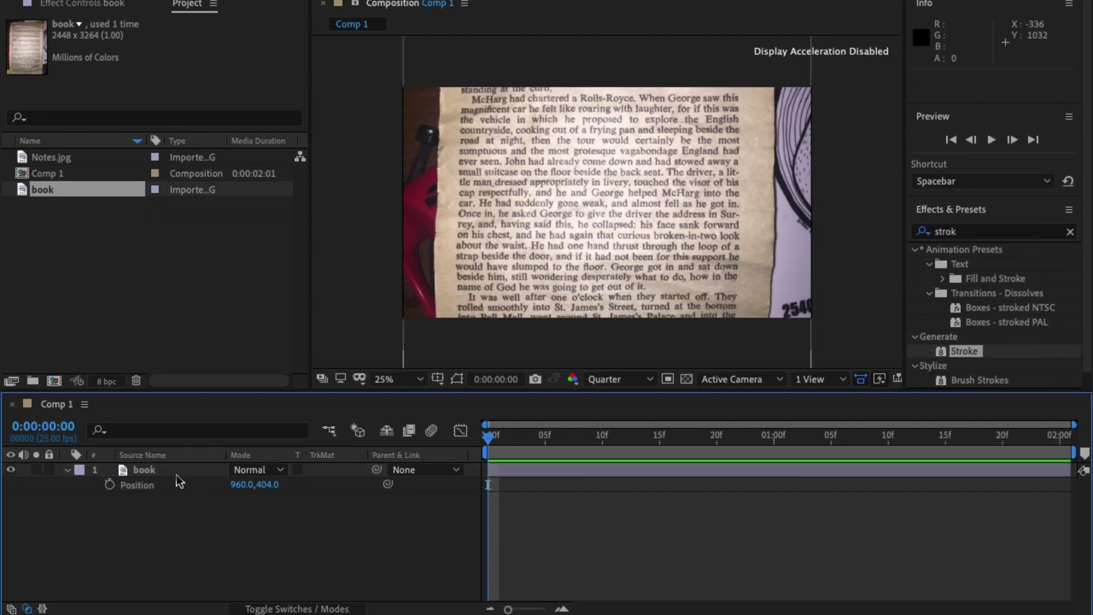
pyautogui.click(66, 473)
# Collapse the book layer and start a new solid layer from the timeline's New menu
pyautogui.click(66, 471)
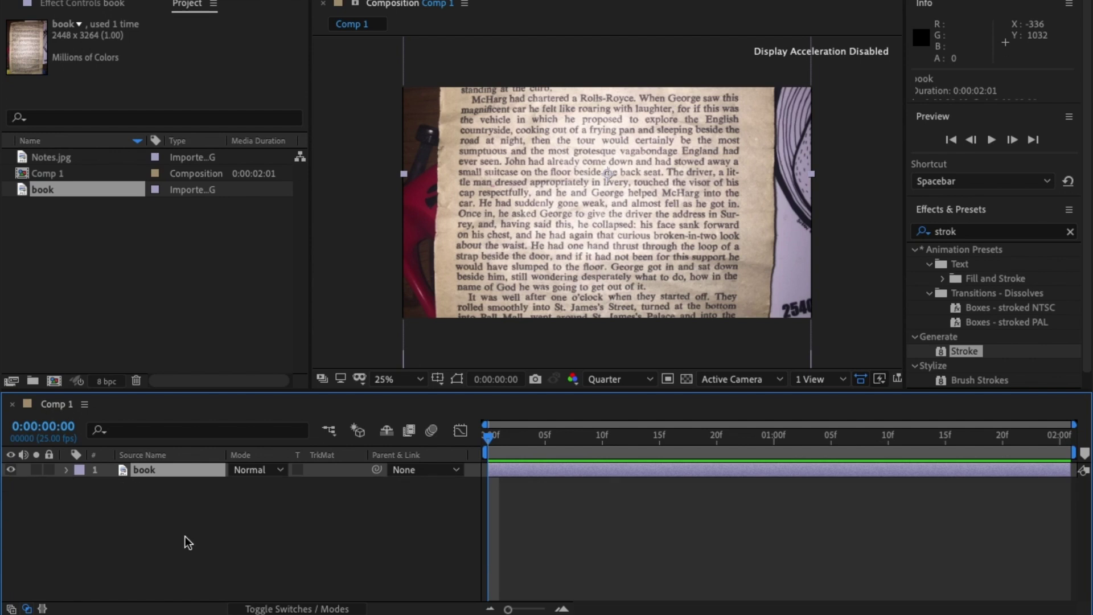
pyautogui.rightClick(222, 529)
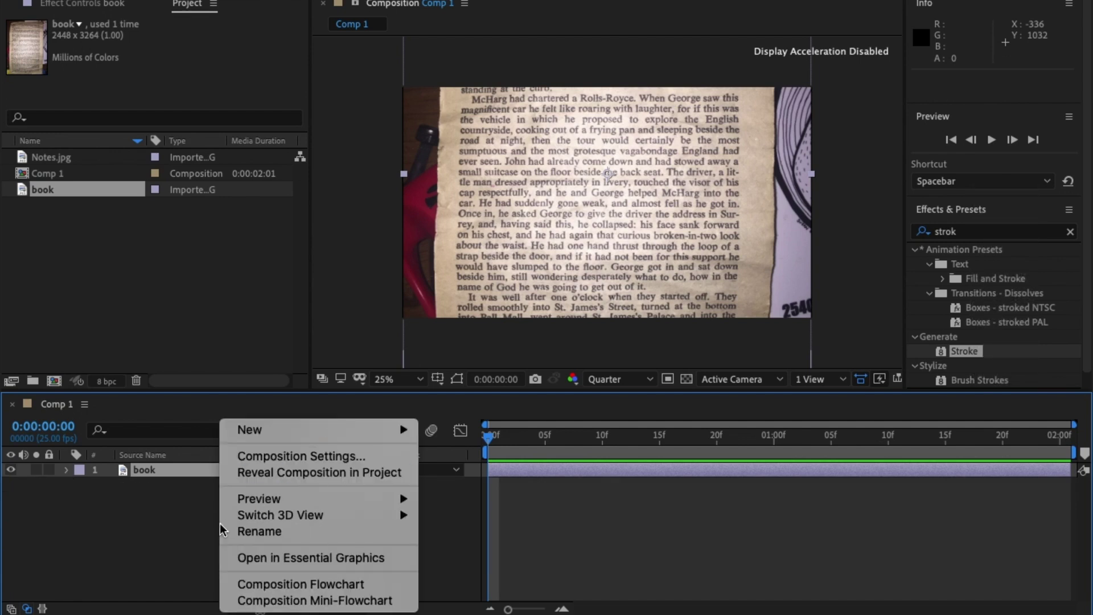
pyautogui.moveTo(325, 435)
pyautogui.click(578, 472)
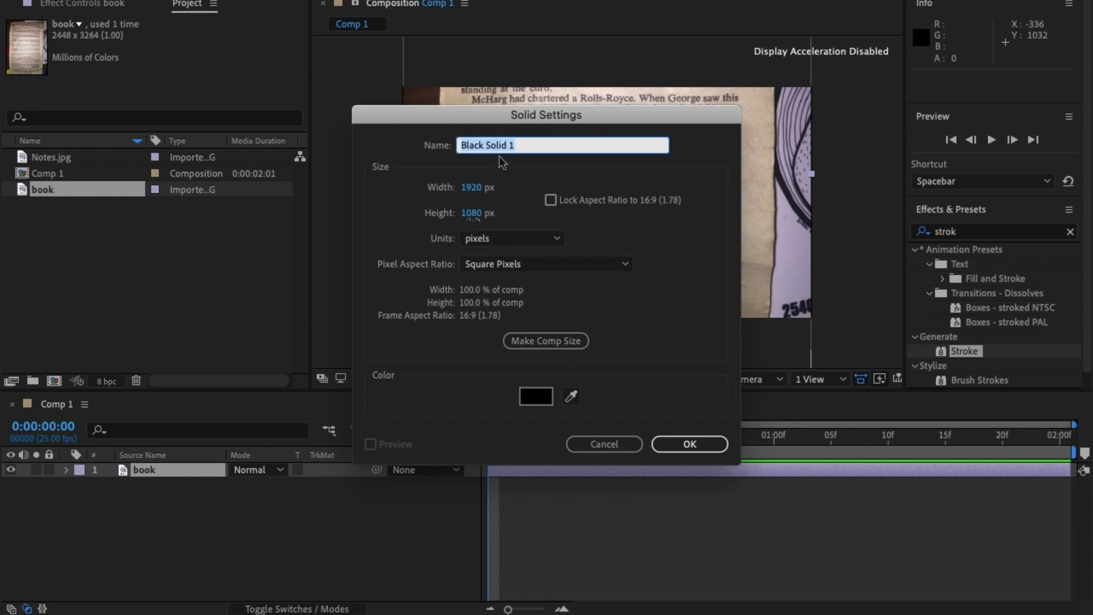
# Colour the solid bright yellow FFF900, add it as Yellow Solid 1, and hide it
pyautogui.click(536, 397)
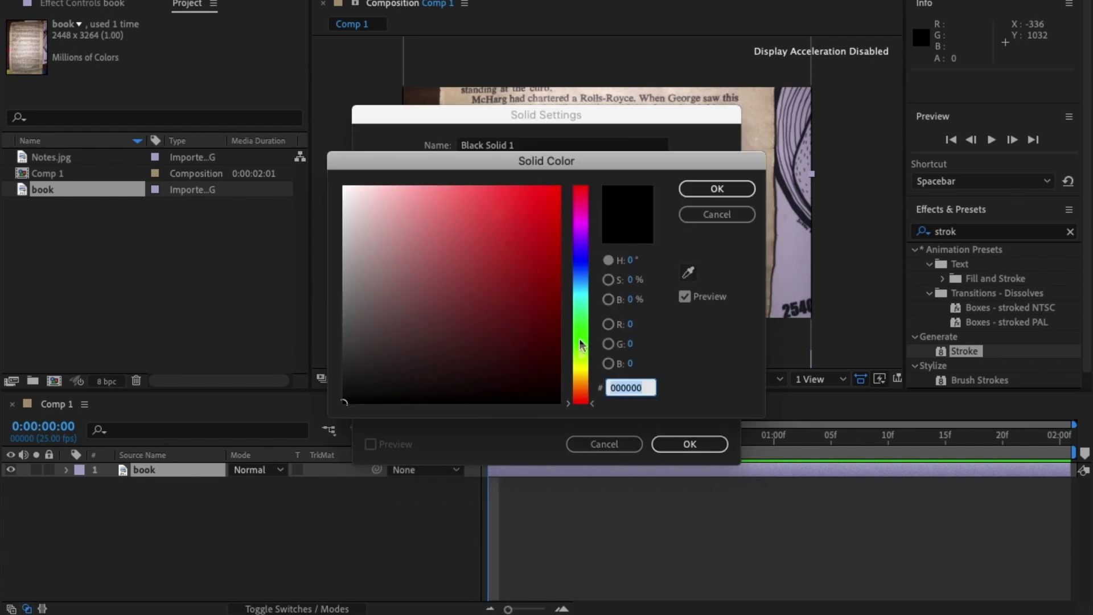
pyautogui.click(581, 370)
pyautogui.moveTo(511, 263); pyautogui.dragTo(568, 25)
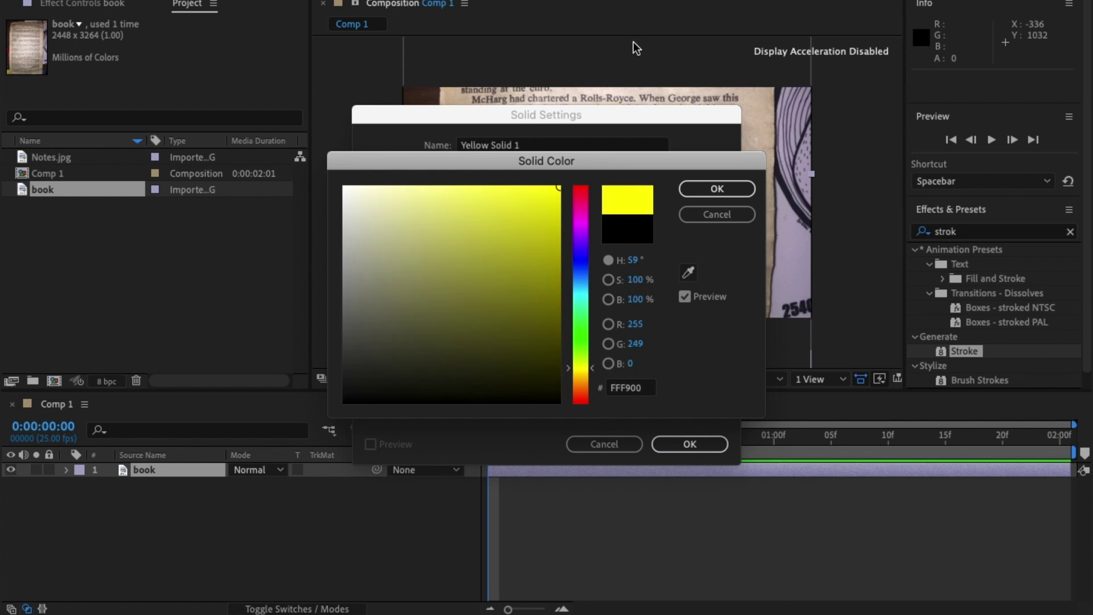
pyautogui.click(720, 190)
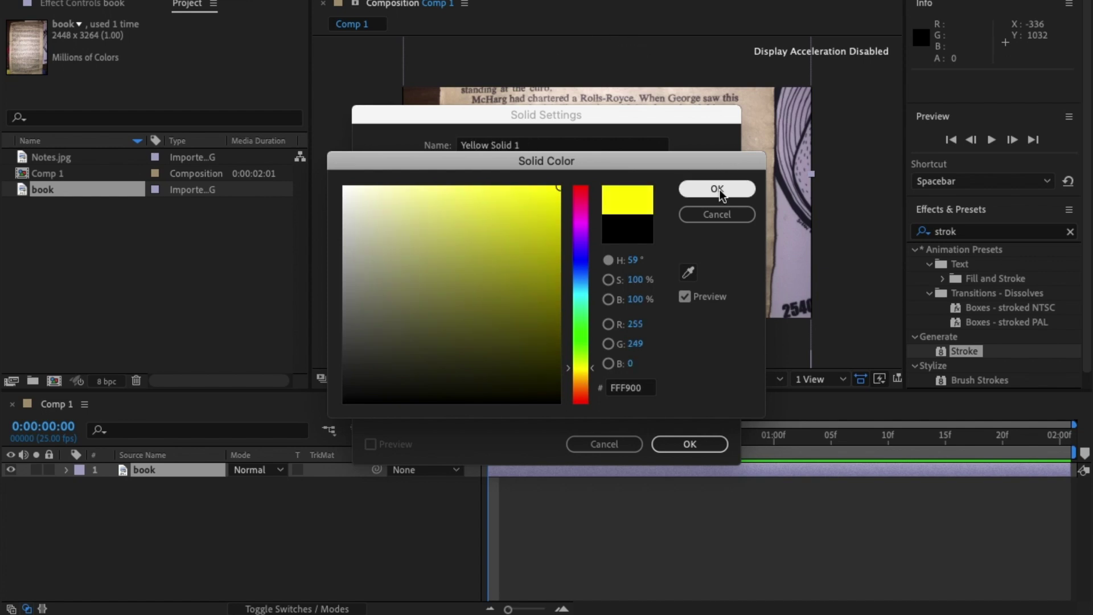
pyautogui.click(687, 445)
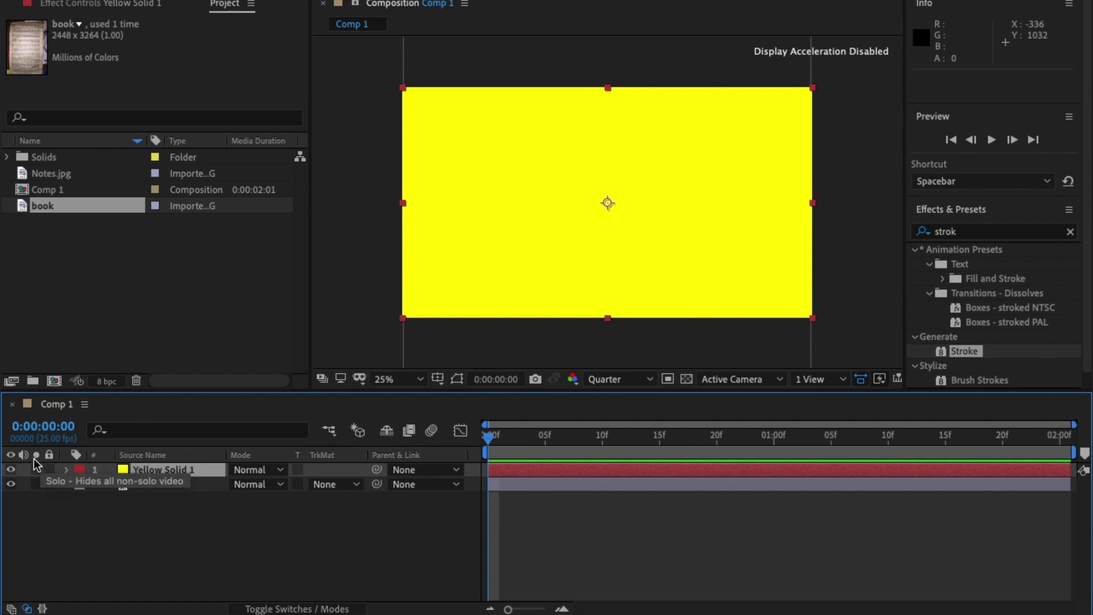
pyautogui.click(11, 469)
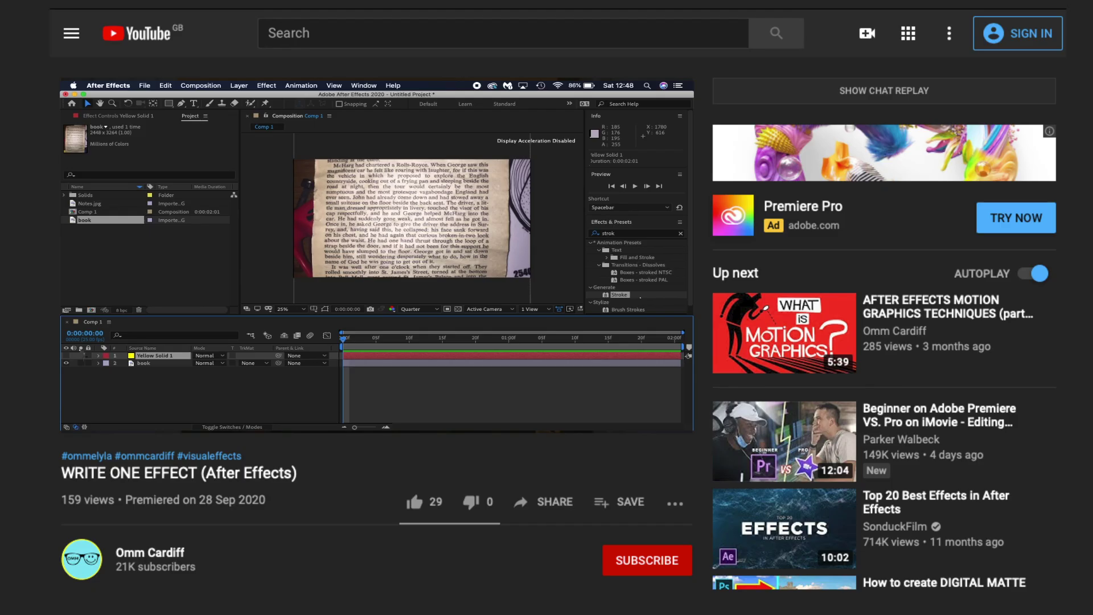
pyautogui.click(66, 355)
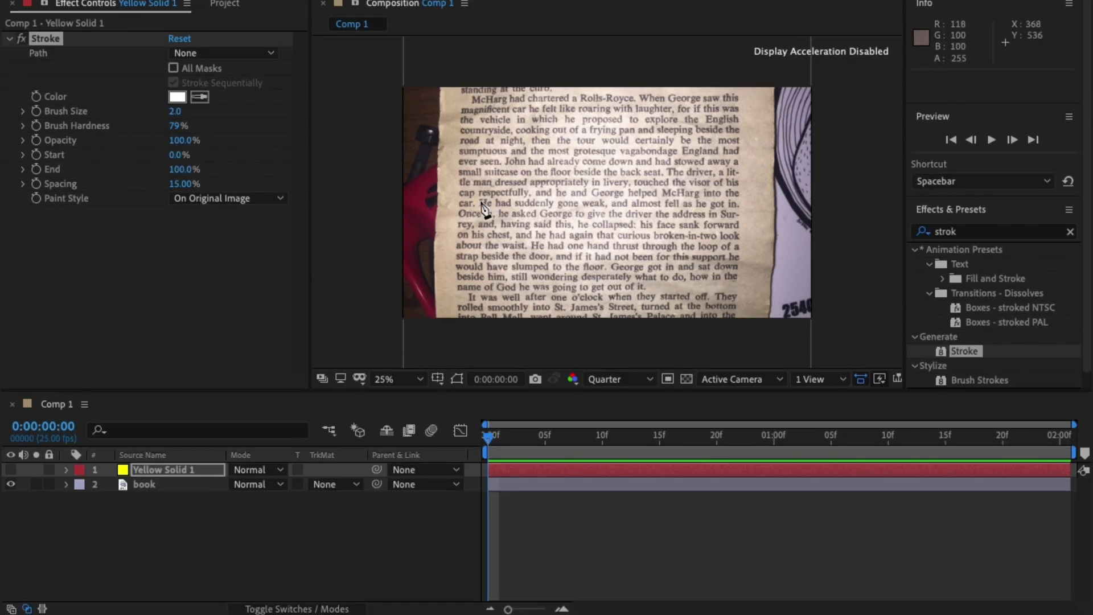
# Trace the first open mask path along the text line starting at 'car. He'
pyautogui.click(482, 204)
pyautogui.press('.')
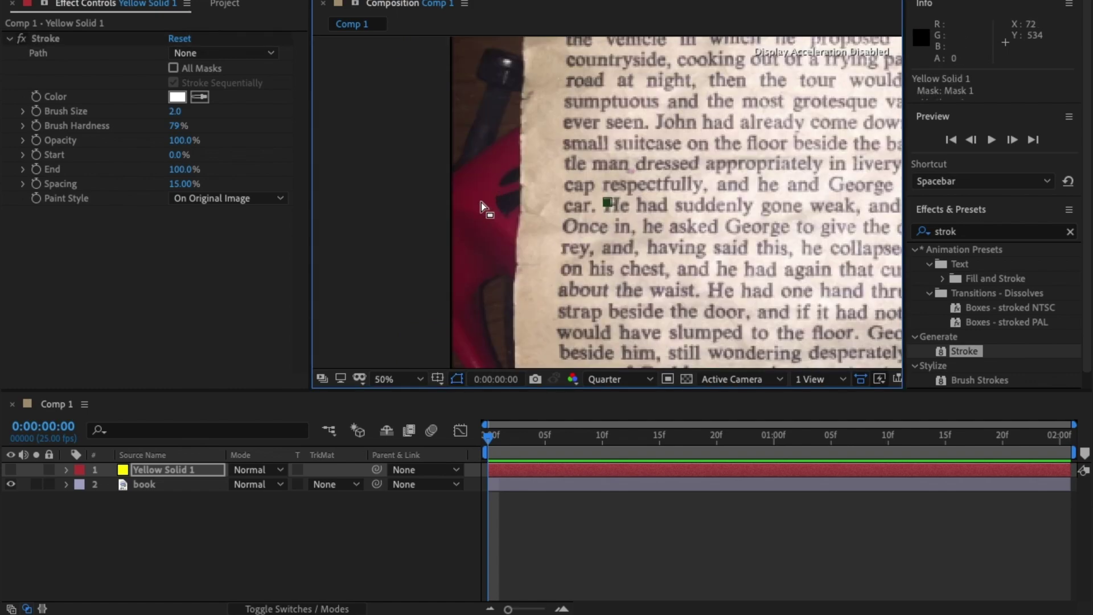
pyautogui.press(',')
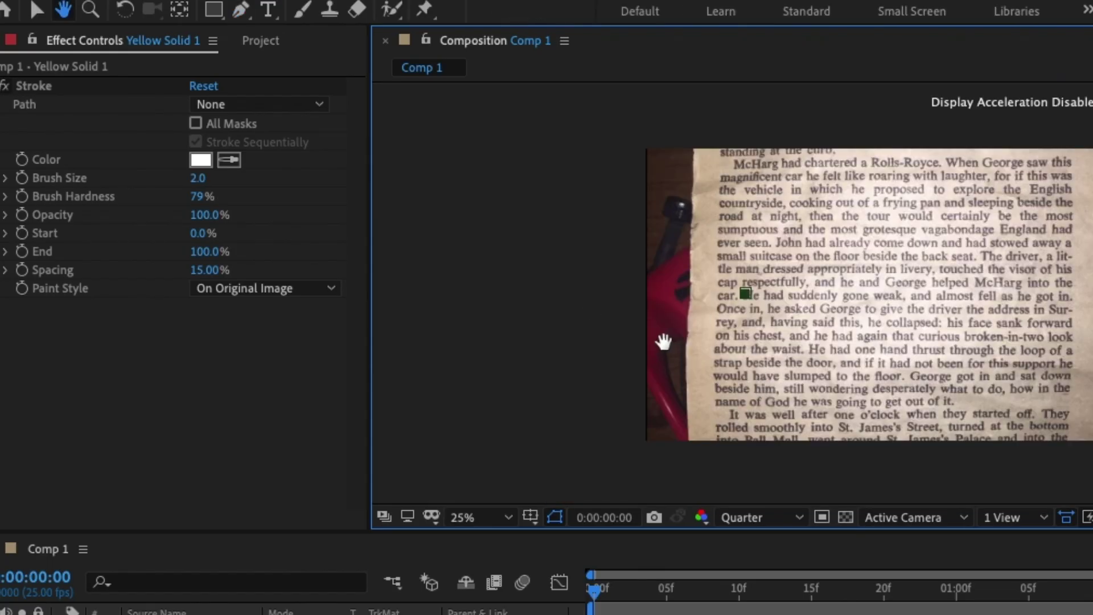
pyautogui.moveTo(663, 342); pyautogui.dragTo(483, 371)
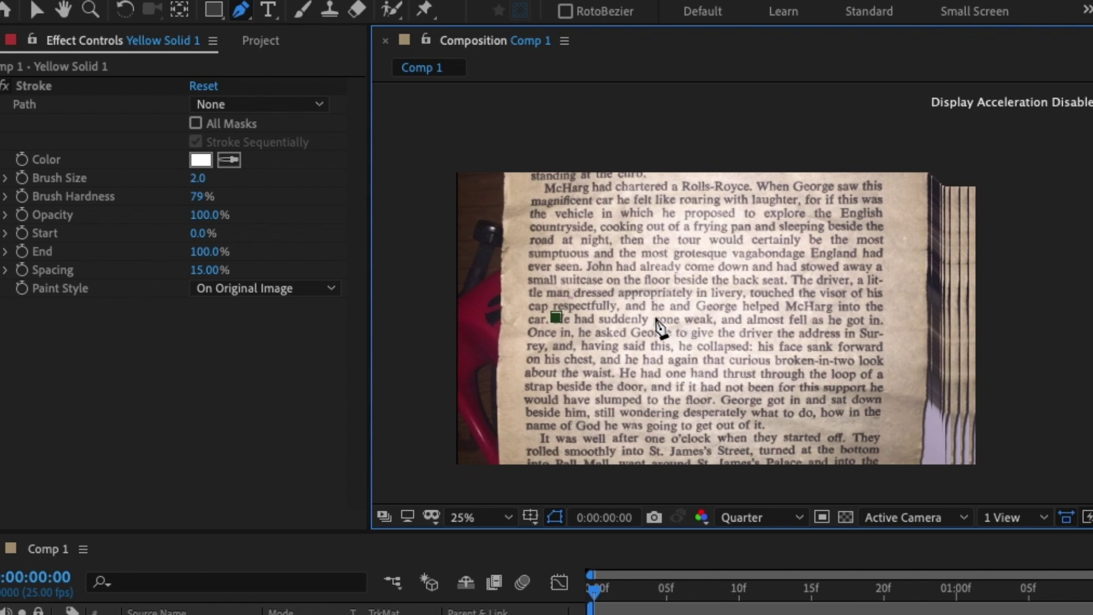
pyautogui.moveTo(618, 318); pyautogui.dragTo(636, 319)
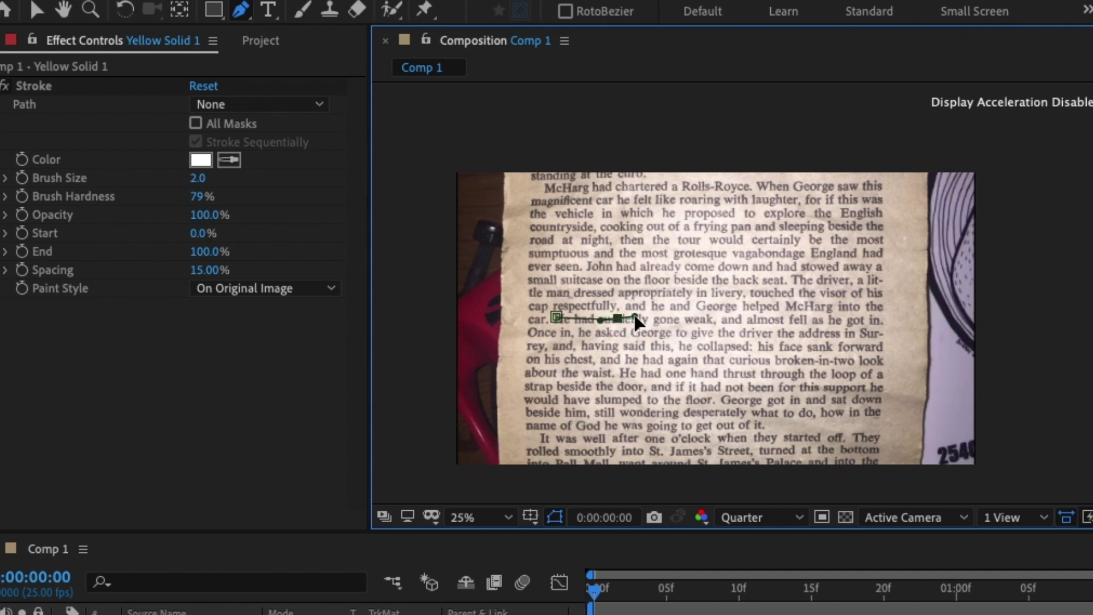
pyautogui.click(720, 319)
pyautogui.moveTo(798, 320); pyautogui.dragTo(808, 327)
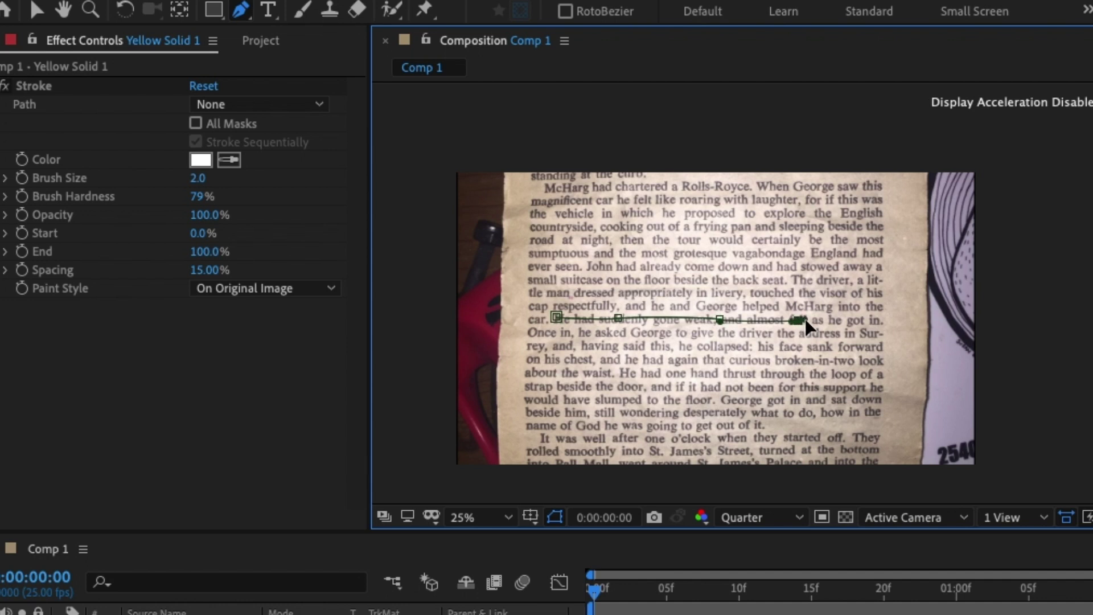
pyautogui.click(887, 321)
pyautogui.click(40, 18)
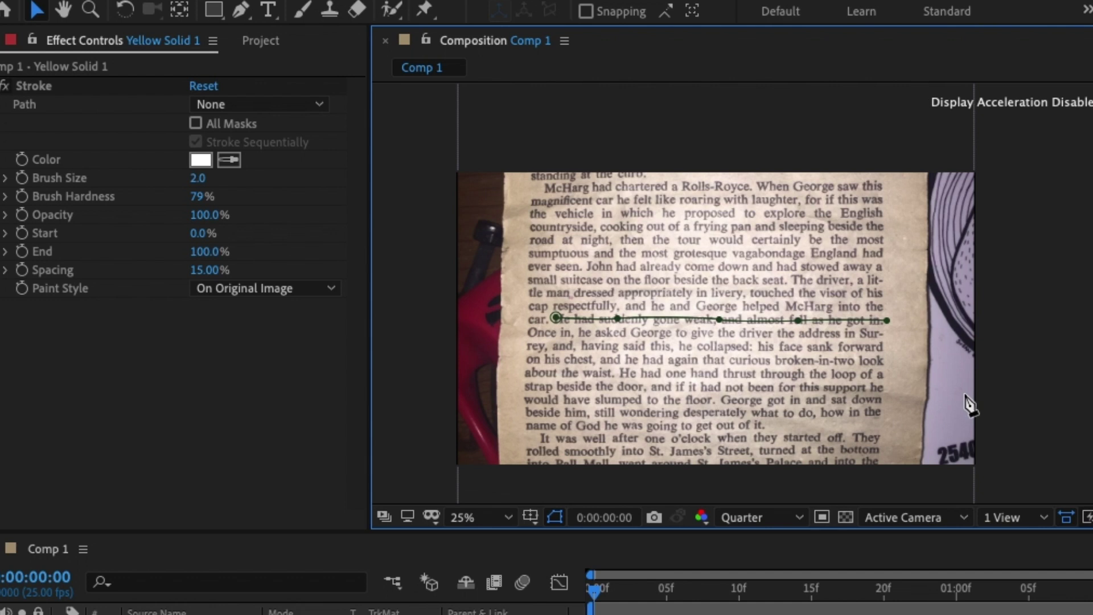
# Draw a second mask path along the line from 'Once' to 'Sur-'
pyautogui.press('g')
pyautogui.click(525, 331)
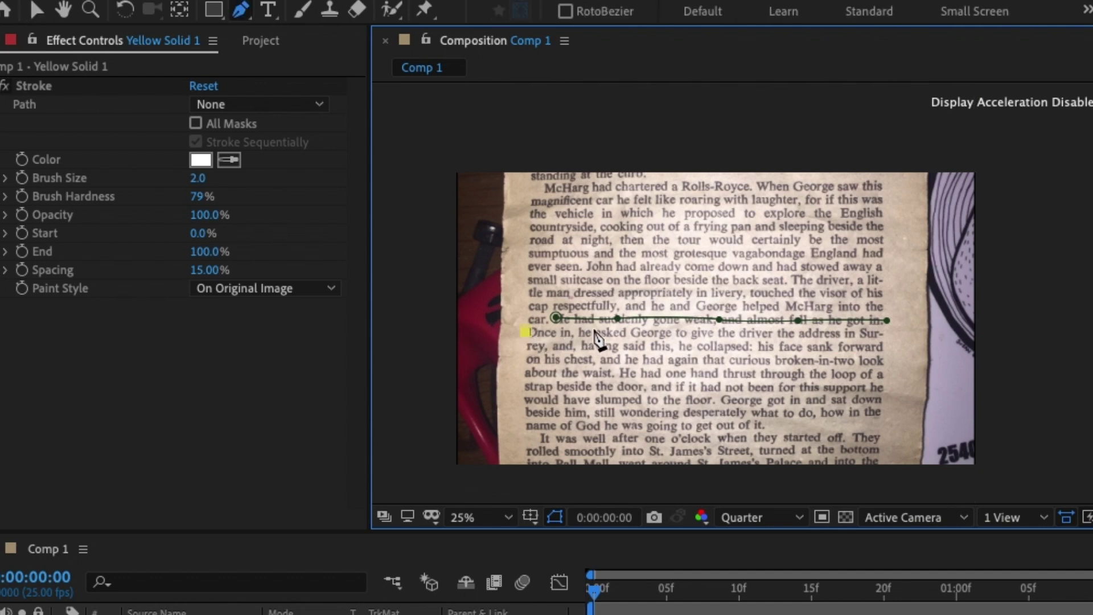
pyautogui.moveTo(627, 332); pyautogui.dragTo(644, 328)
pyautogui.moveTo(721, 320); pyautogui.dragTo(724, 323)
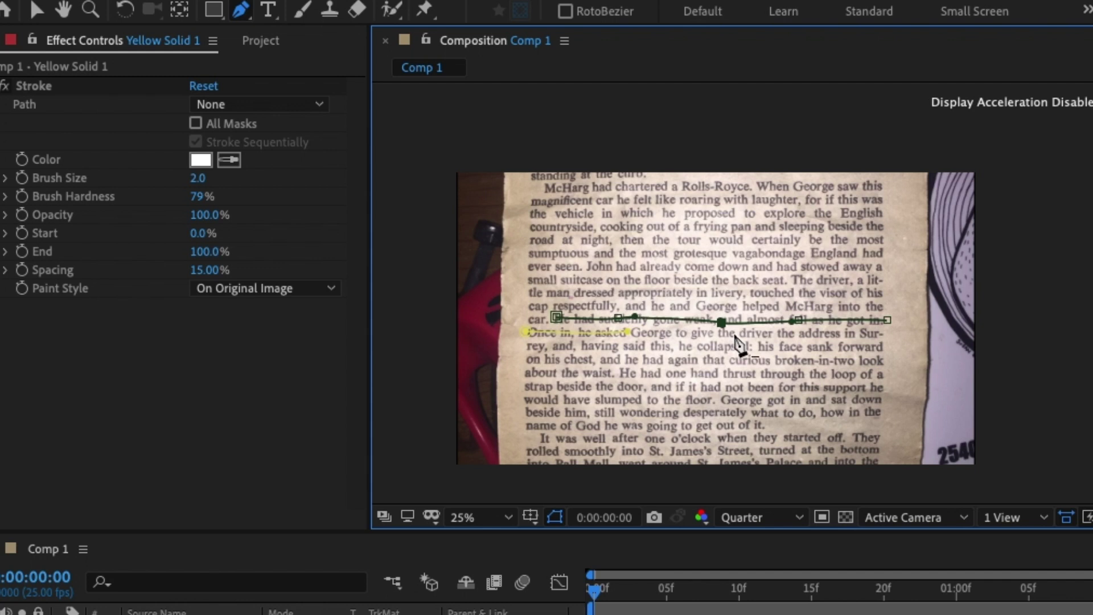
pyautogui.click(722, 332)
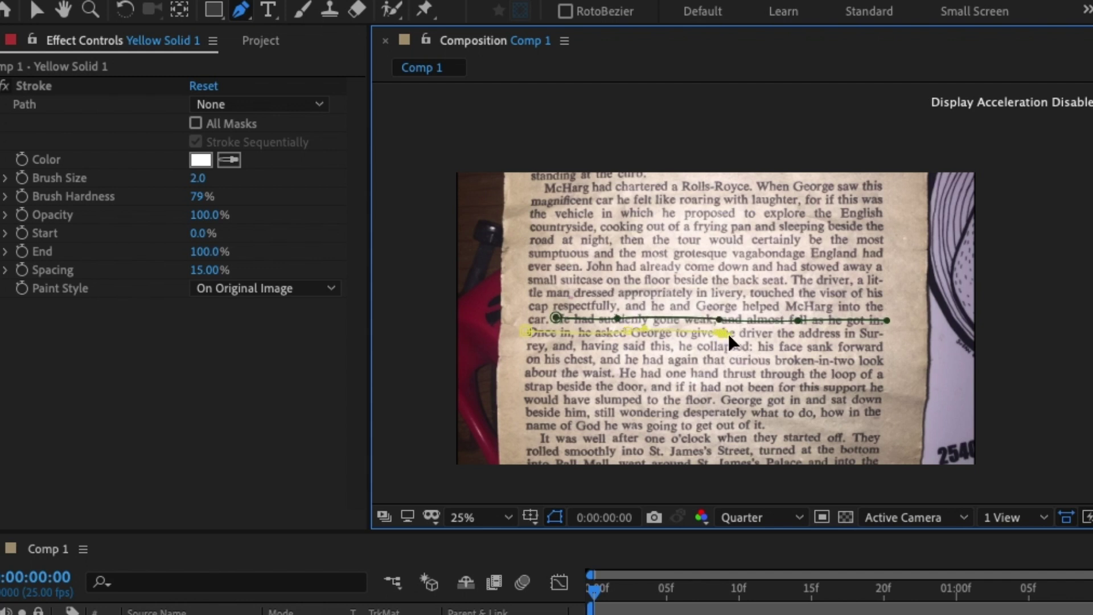
pyautogui.moveTo(829, 335); pyautogui.dragTo(849, 333)
pyautogui.click(888, 331)
pyautogui.press('v')
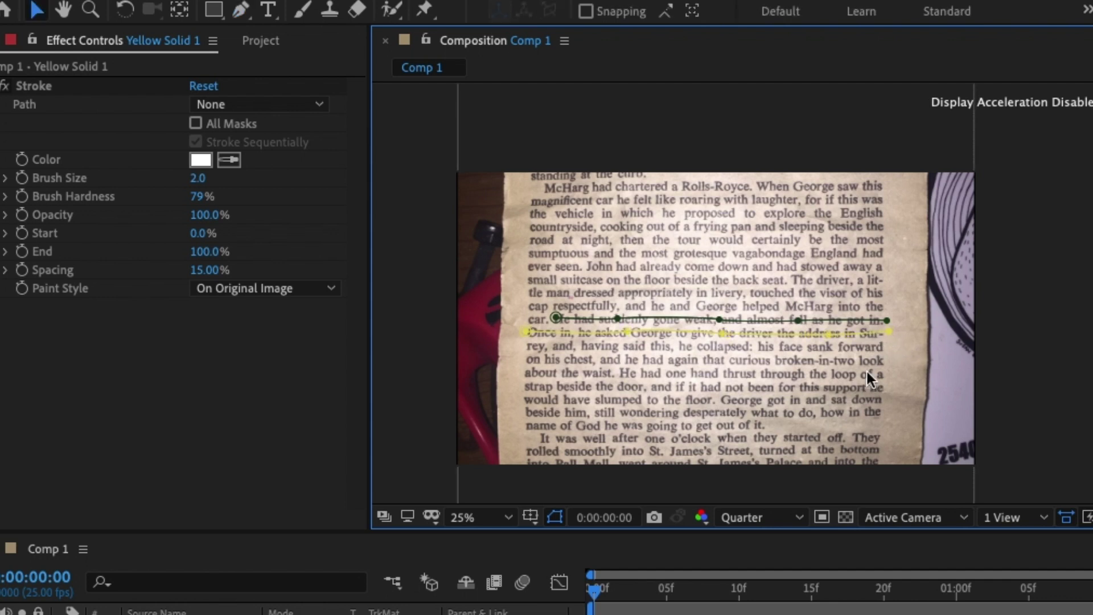
# Draw a third mask path along the next line, ending just after 'collapsed'
pyautogui.press('g')
pyautogui.click(517, 346)
pyautogui.moveTo(589, 345); pyautogui.dragTo(602, 345)
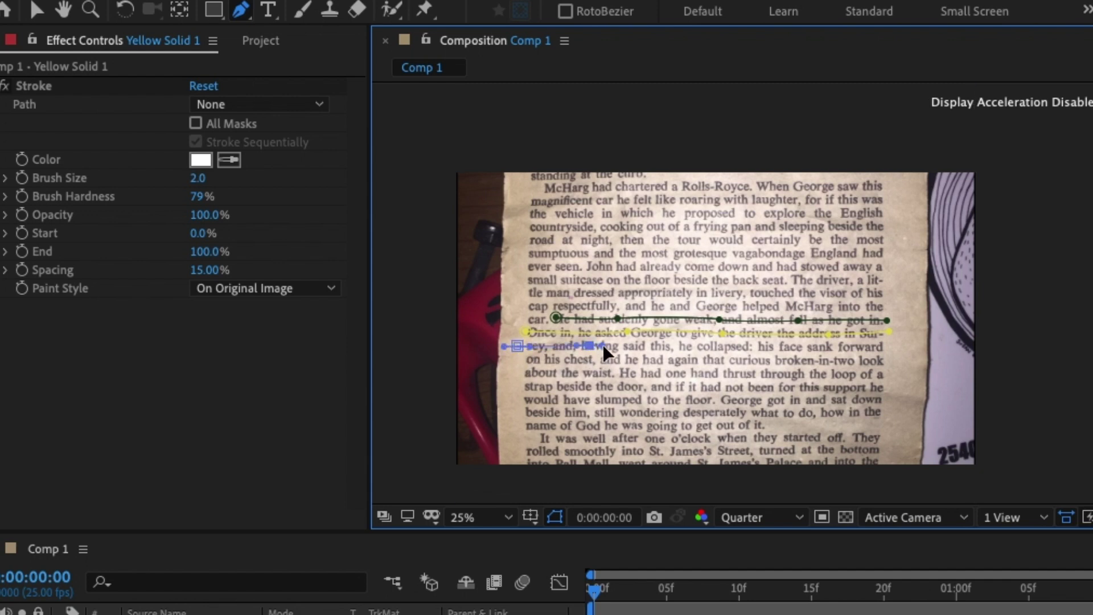
pyautogui.click(658, 346)
pyautogui.click(720, 347)
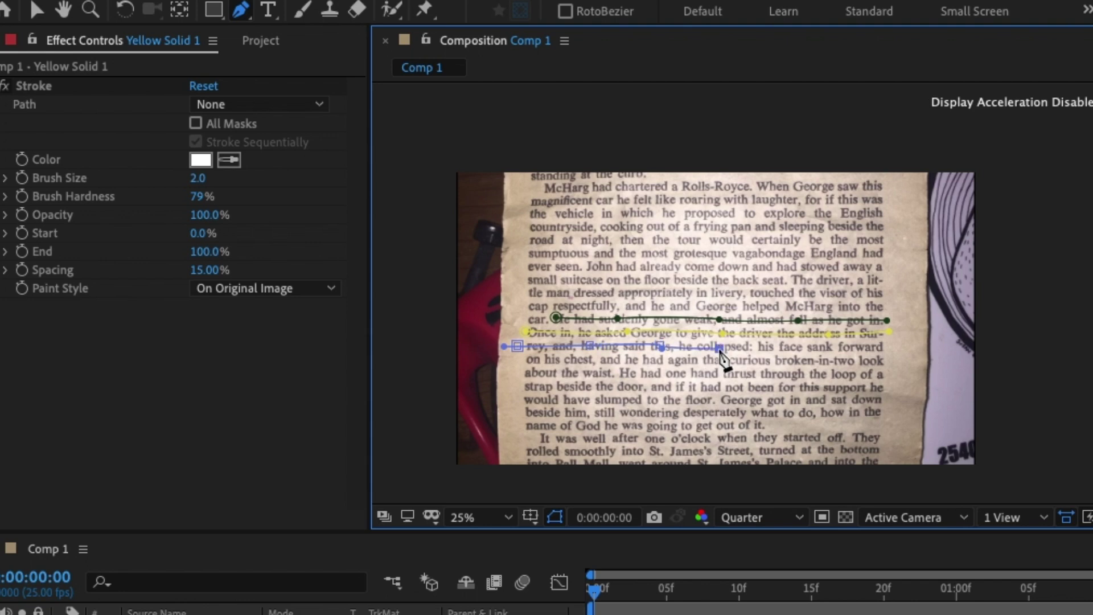
pyautogui.click(756, 346)
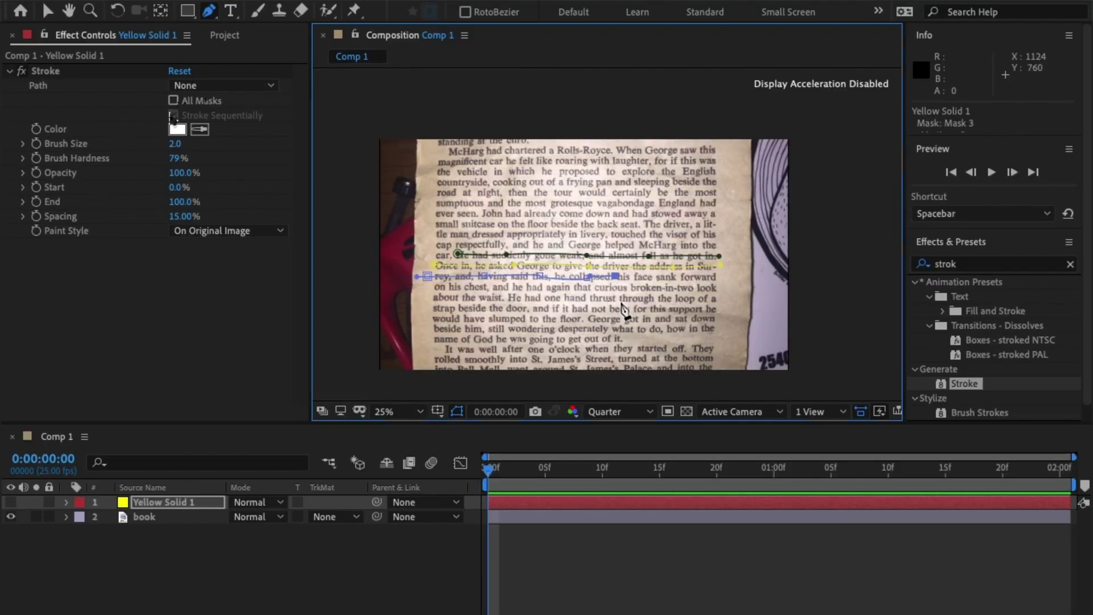
pyautogui.click(192, 141)
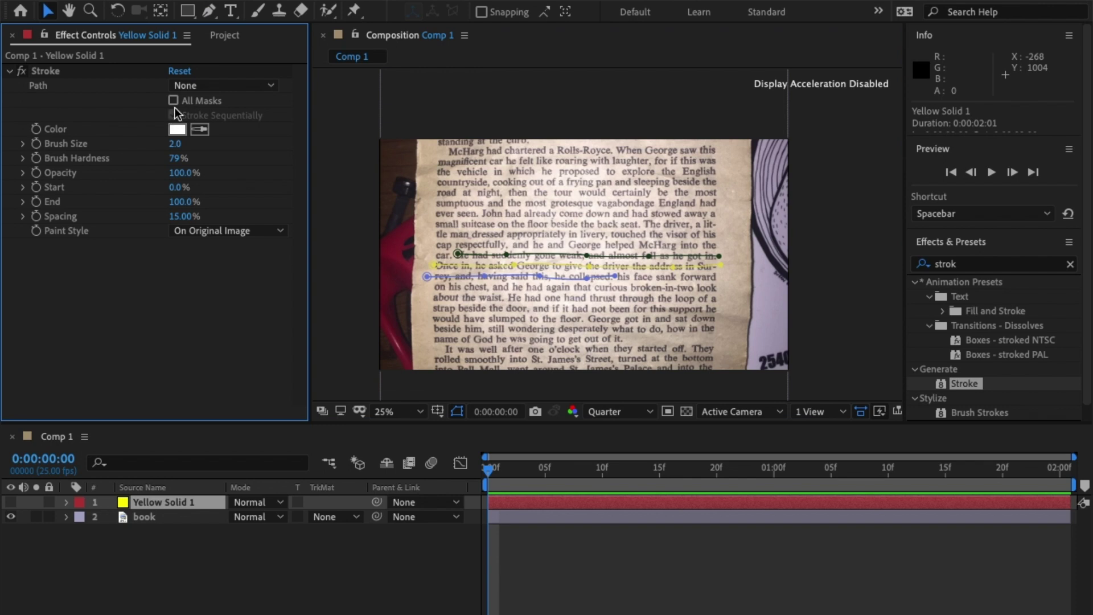
# Enable All Masks on the Stroke, show Yellow Solid 1, and set Paint Style to On Transparent
pyautogui.click(173, 100)
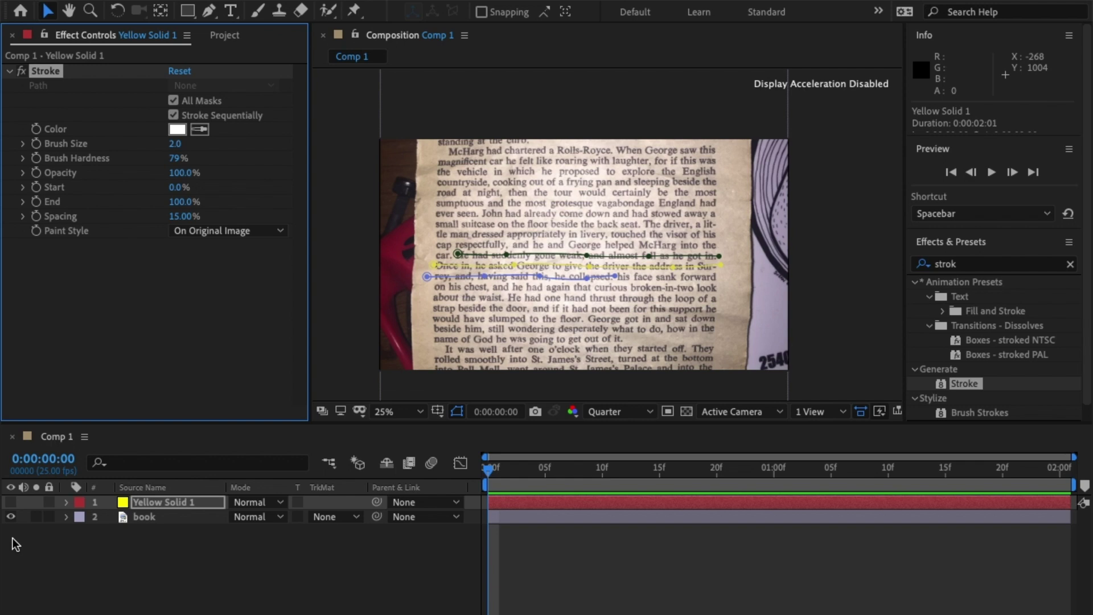
pyautogui.click(11, 502)
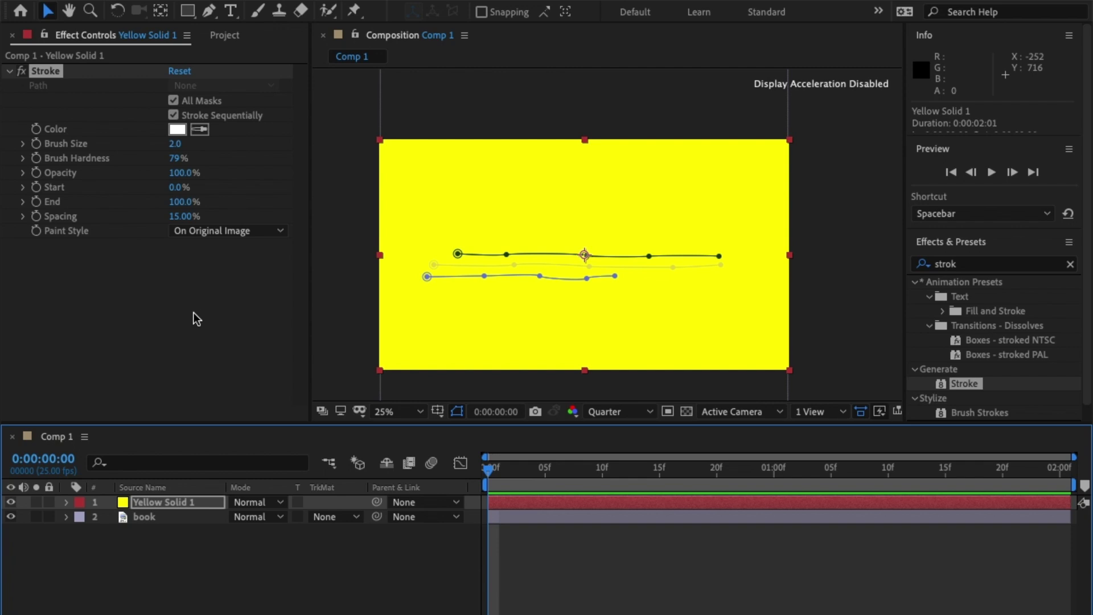
pyautogui.click(282, 231)
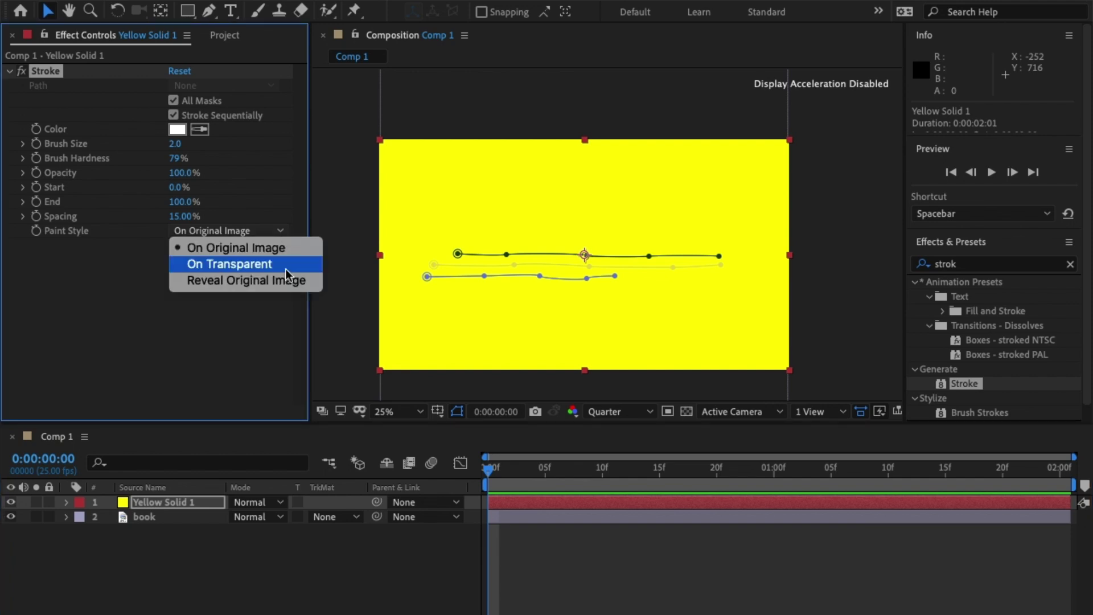
pyautogui.click(287, 279)
pyautogui.click(285, 242)
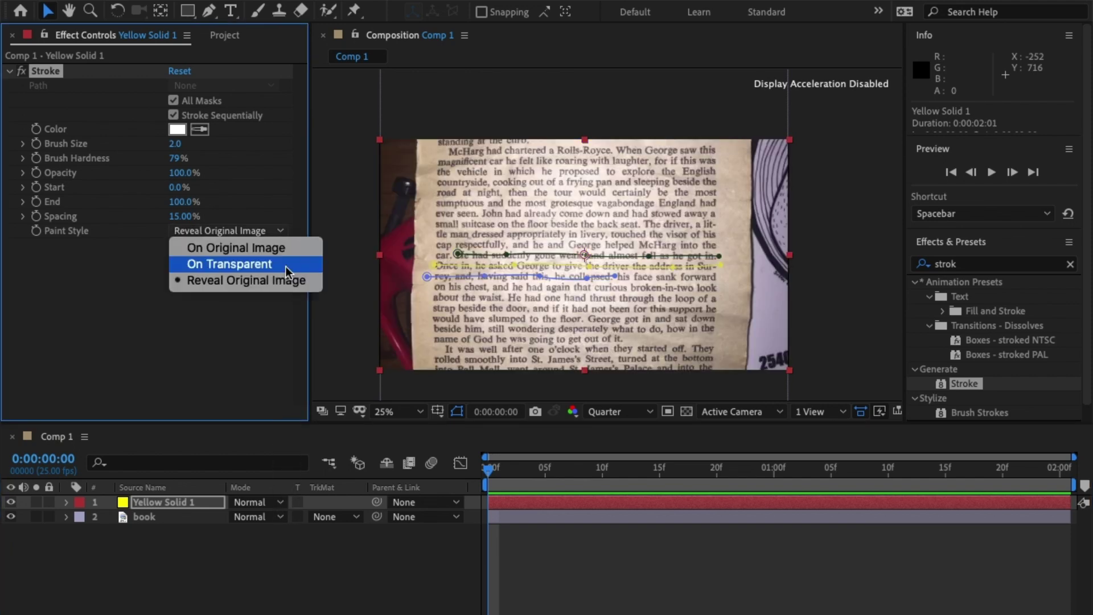
pyautogui.click(288, 265)
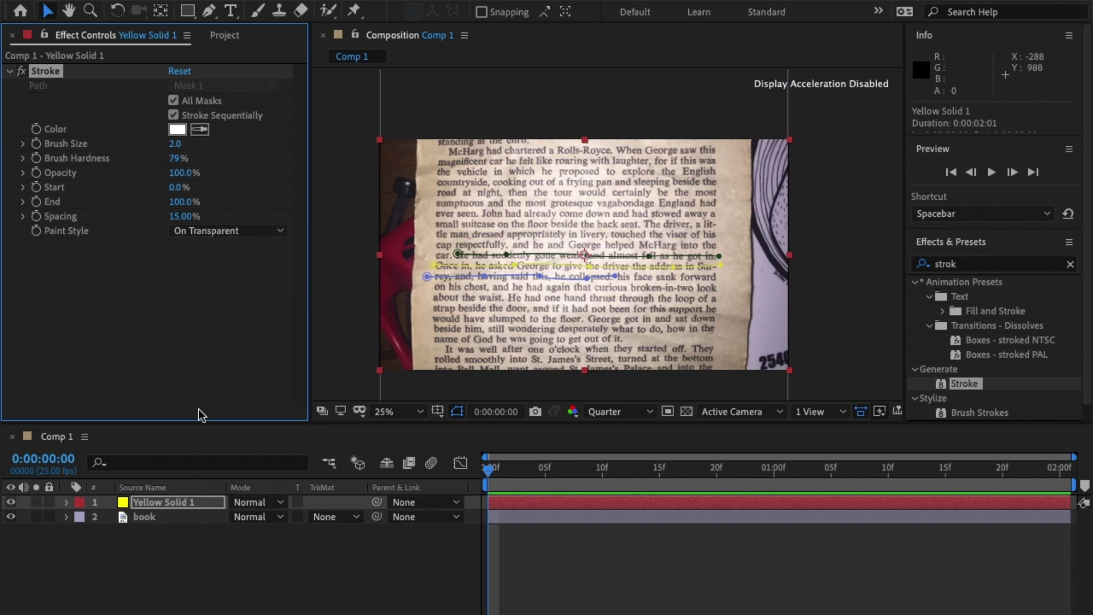
# Sample the yellow solid's colour for the stroke and raise Brush Size to 31.2
pyautogui.click(207, 131)
pyautogui.click(123, 504)
pyautogui.moveTo(178, 147); pyautogui.dragTo(373, 150)
pyautogui.press('.')
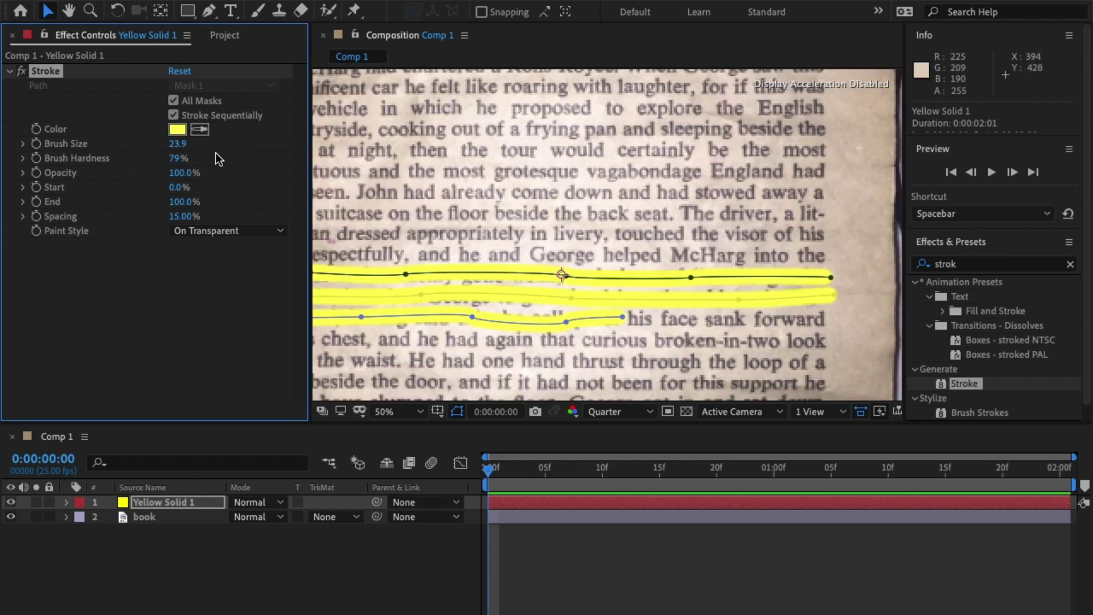
pyautogui.moveTo(181, 144); pyautogui.dragTo(239, 143)
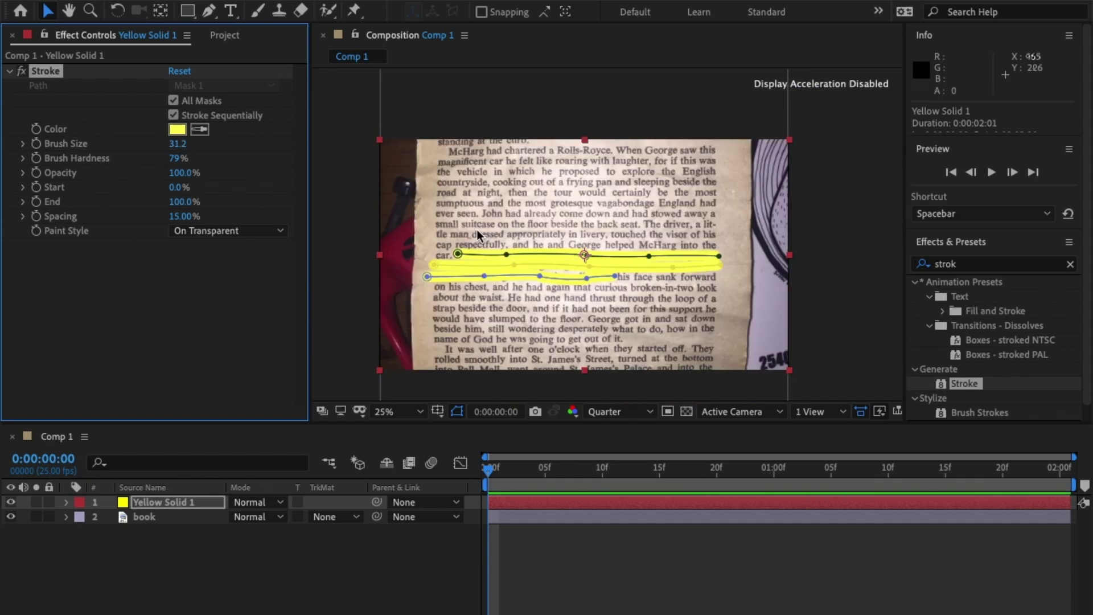
pyautogui.press(',')
# Raise the Stroke's Brush Hardness to 100% for crisp highlight edges
pyautogui.press('.')
pyautogui.press('.')
pyautogui.press('.')
pyautogui.press('.')
pyautogui.moveTo(716, 254); pyautogui.dragTo(673, 152)
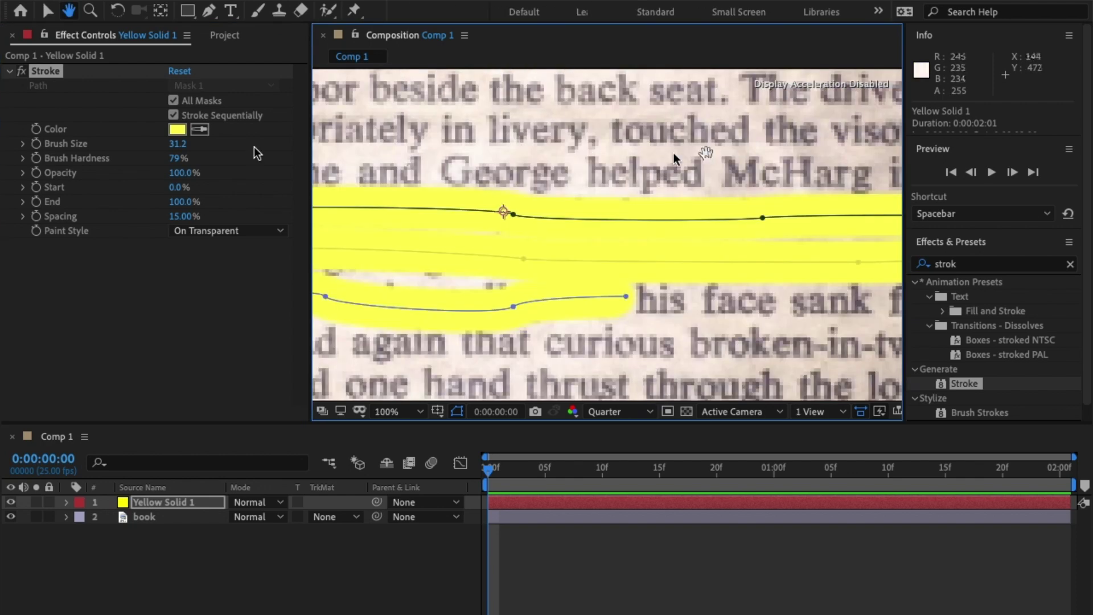
pyautogui.moveTo(181, 158); pyautogui.dragTo(420, 163)
pyautogui.press(',')
pyautogui.press(',')
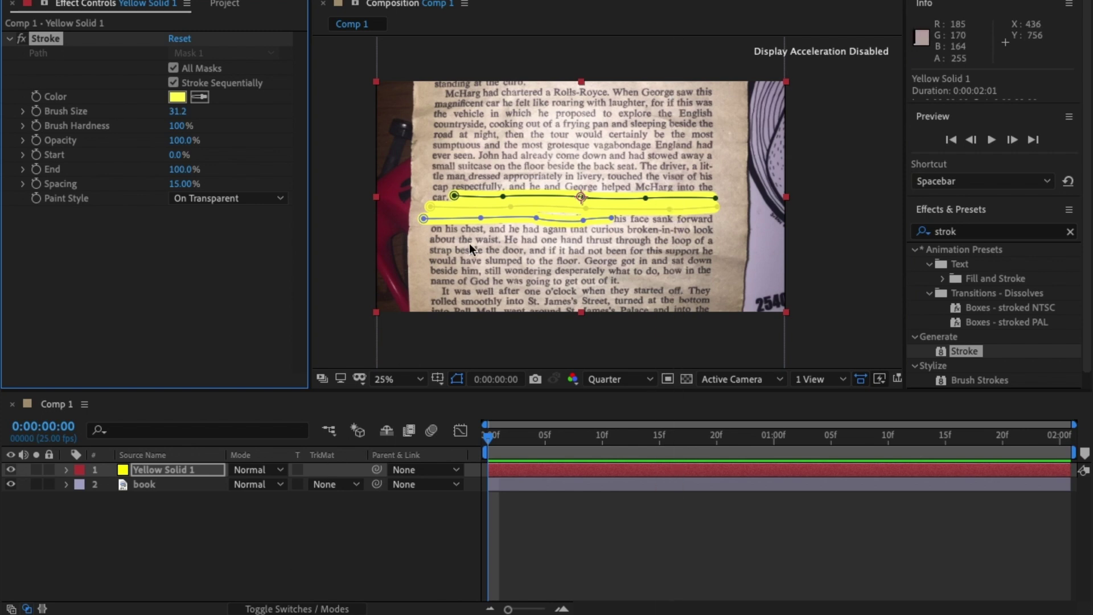
# Set Yellow Solid 1's blending mode to Multiply
pyautogui.click(269, 535)
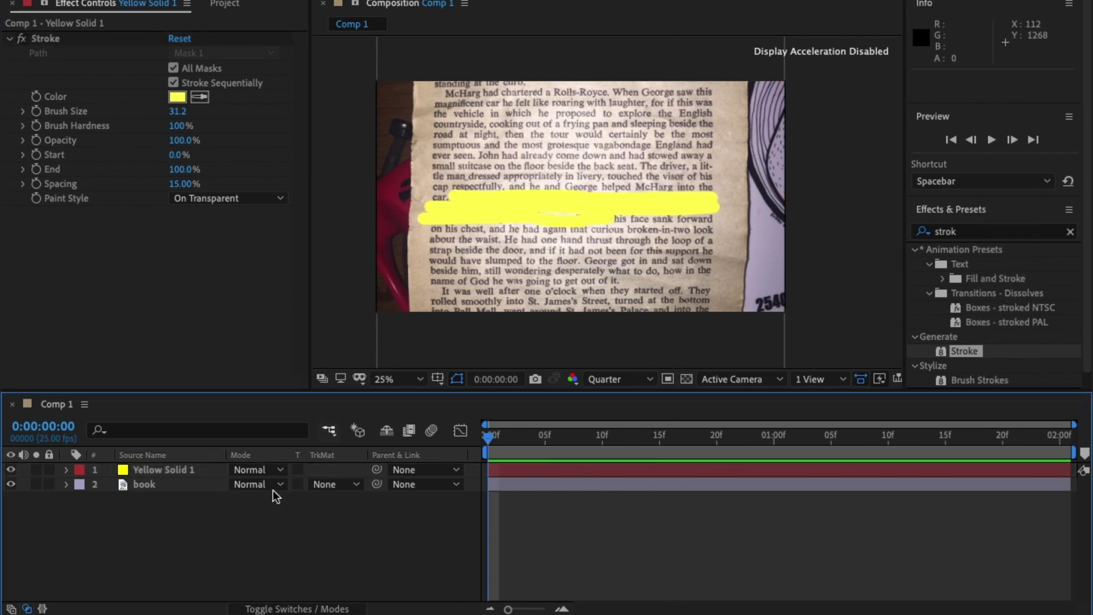
pyautogui.click(287, 608)
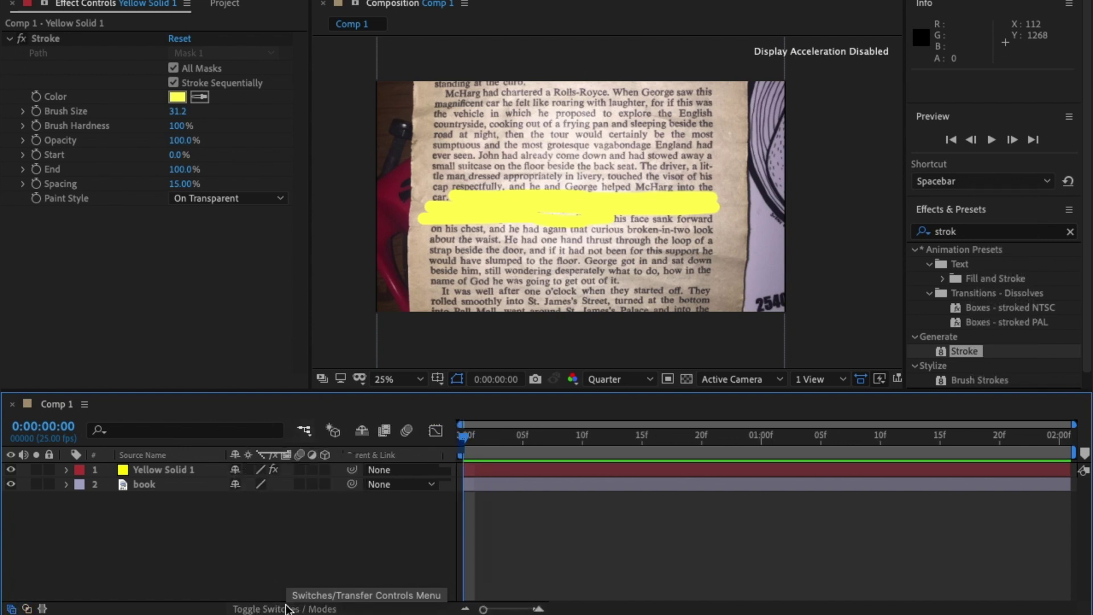
pyautogui.click(286, 608)
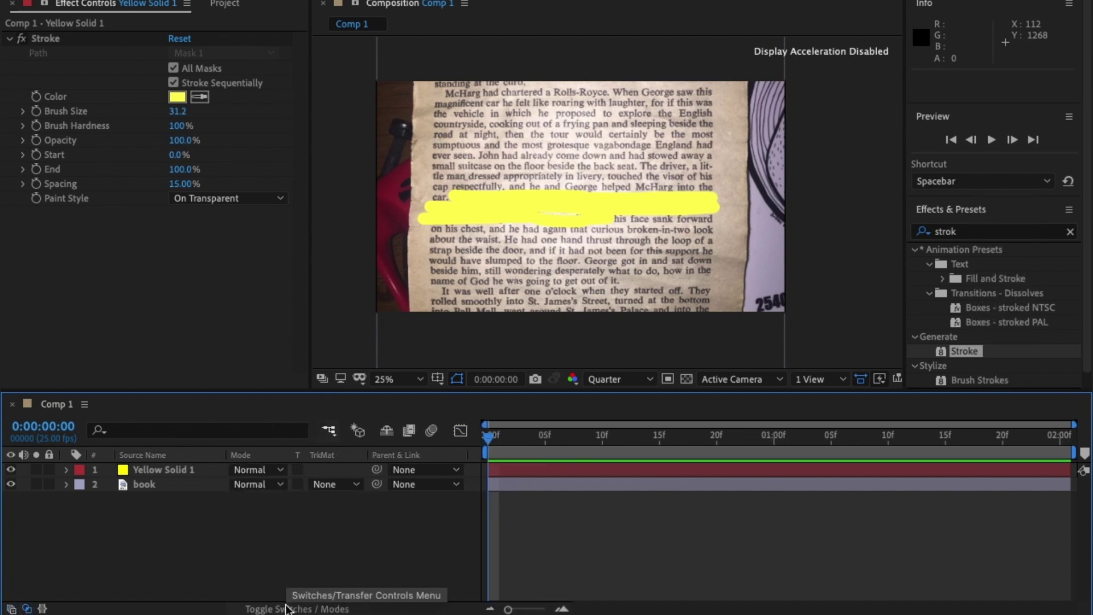
pyautogui.click(279, 470)
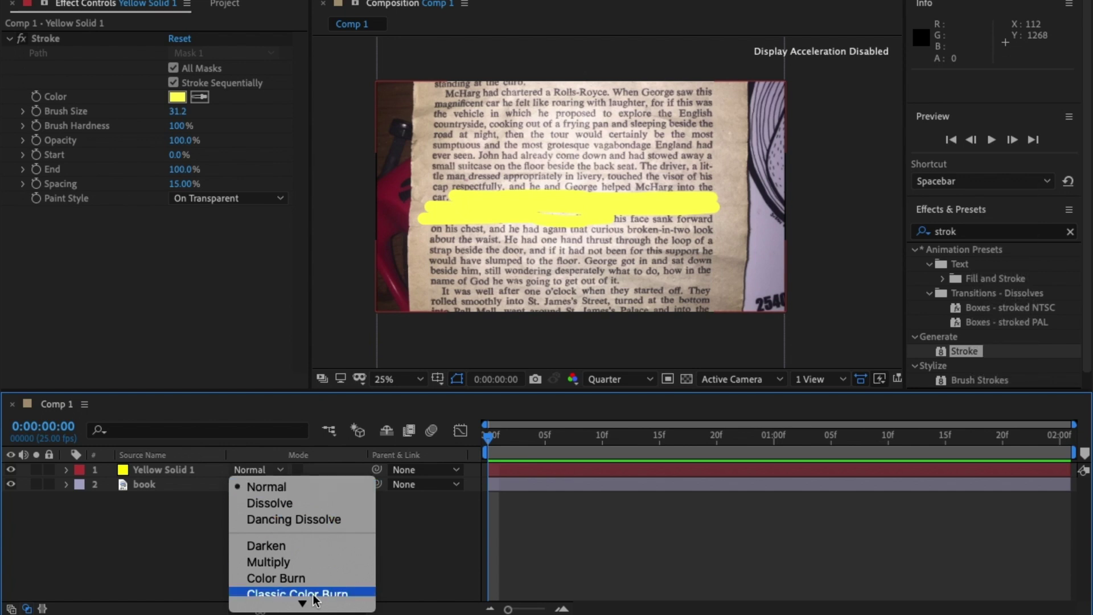
pyautogui.click(322, 446)
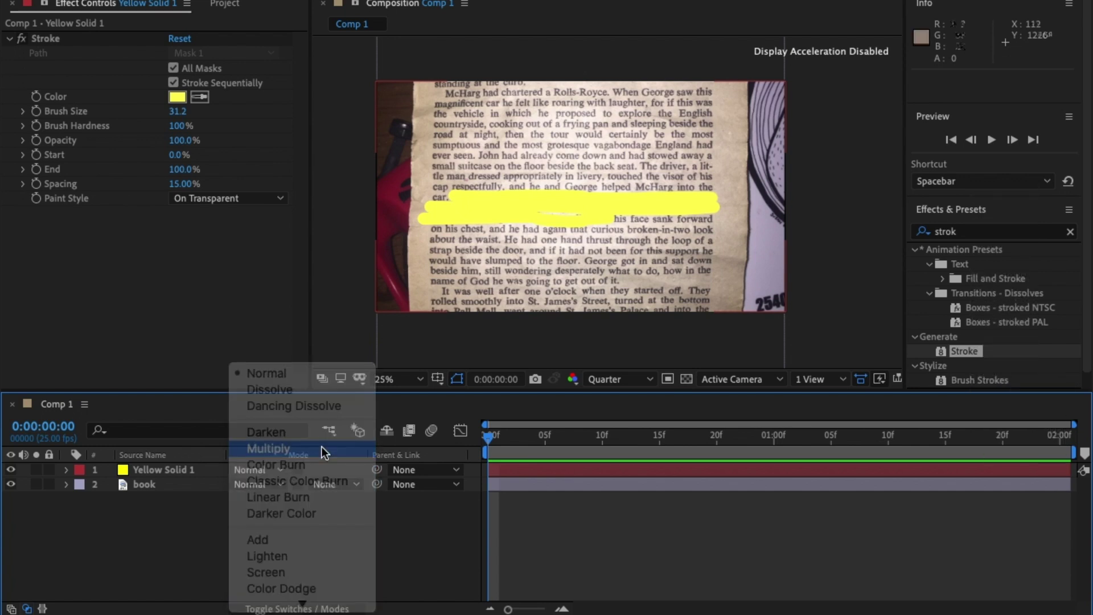
# Zoom in and pan to inspect the highlighted text, then preview playback
pyautogui.click(502, 296)
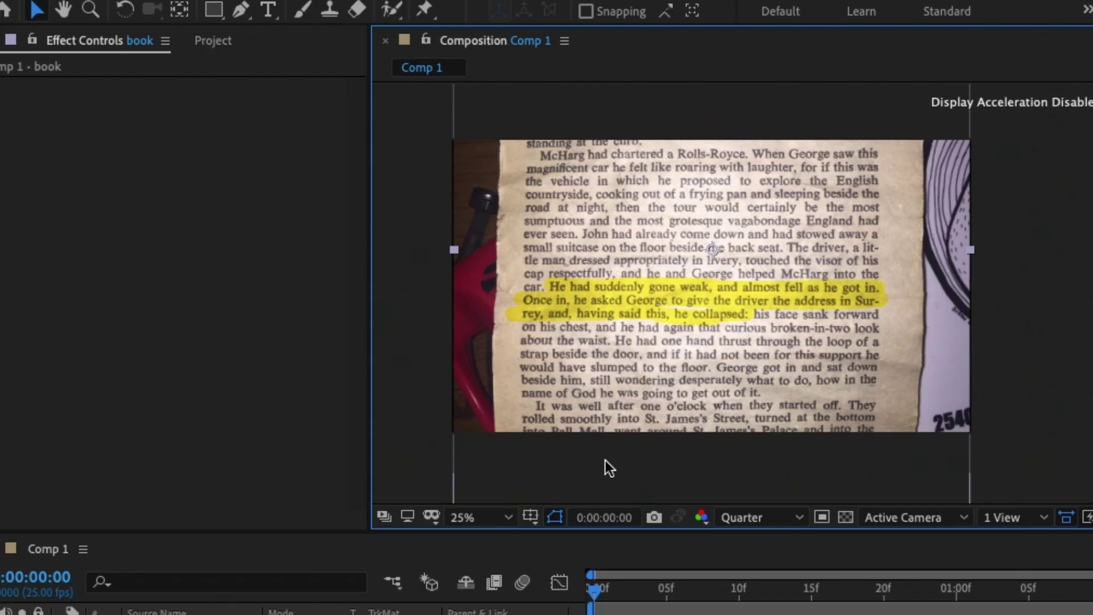
pyautogui.press('.')
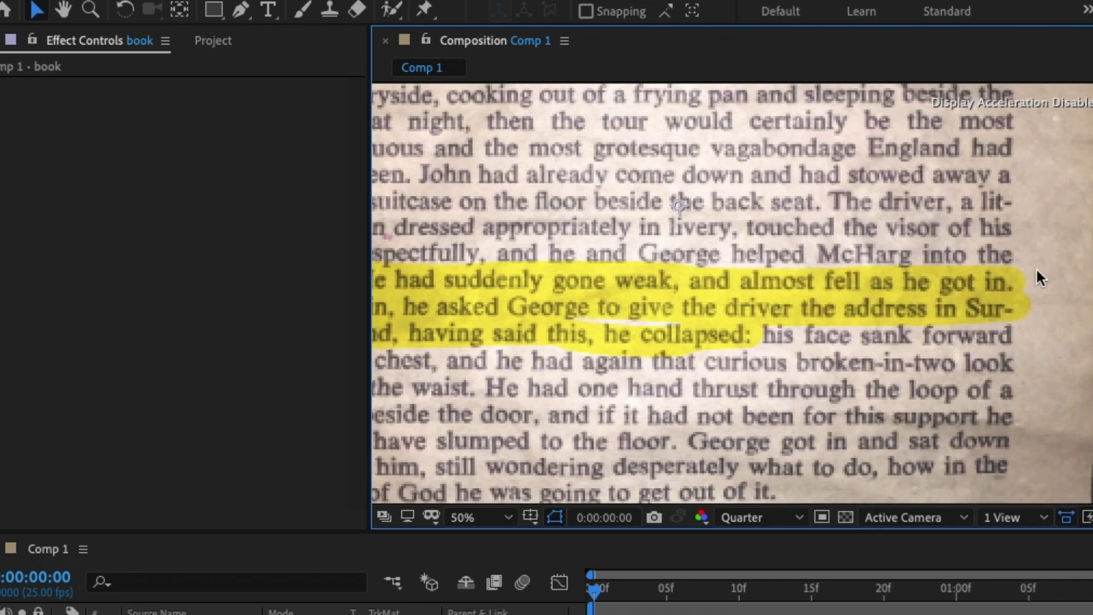
pyautogui.press('h')
pyautogui.moveTo(557, 370); pyautogui.dragTo(715, 347)
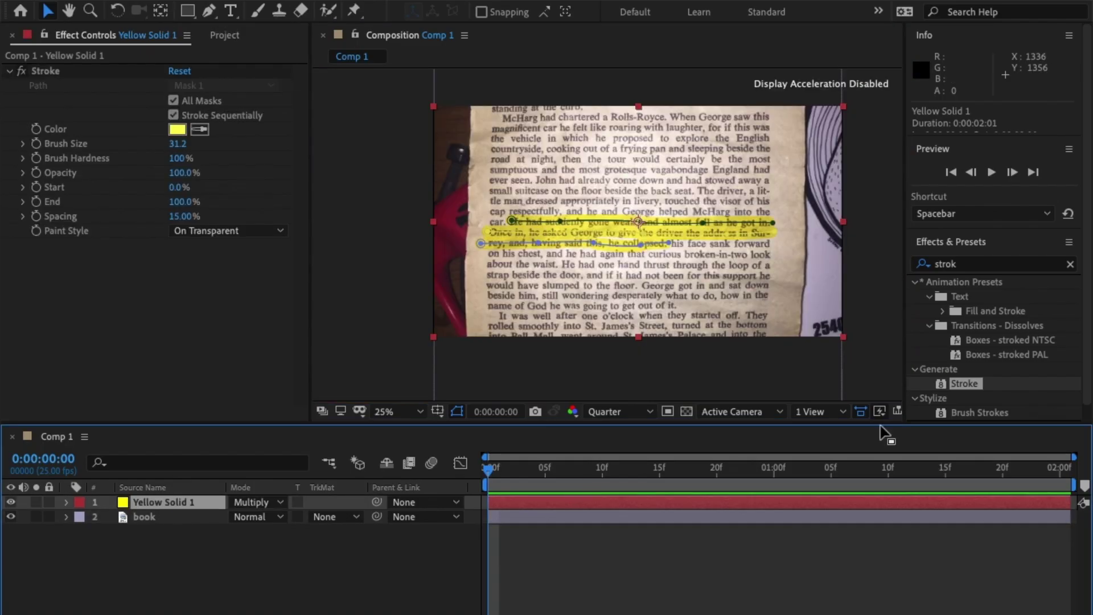
pyautogui.press('space')
# Preview the composition, then keyframe the Stroke End at 0%
pyautogui.click(214, 562)
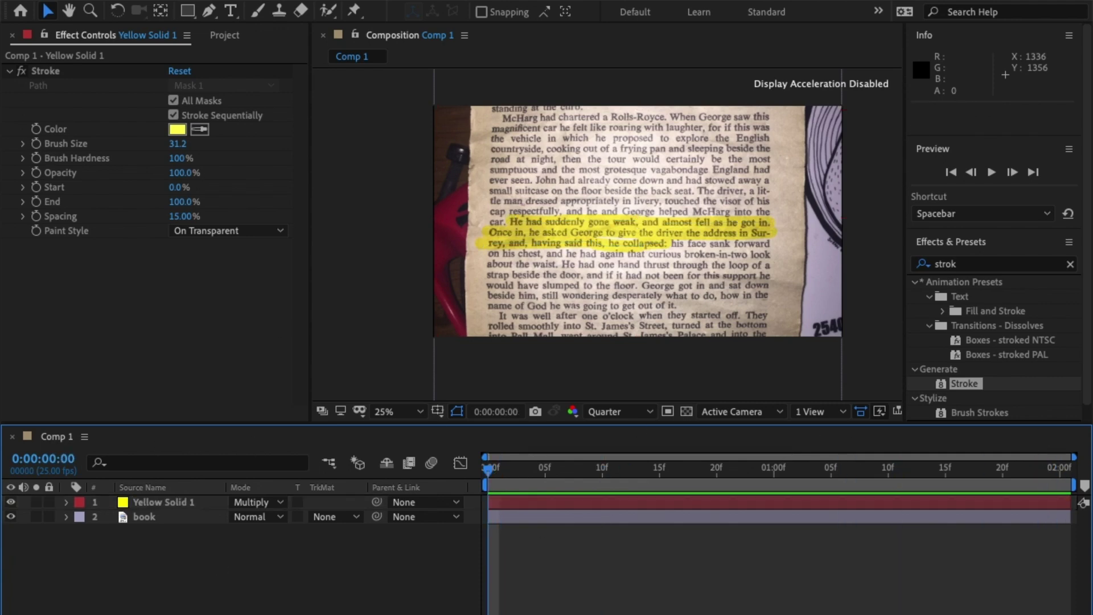
pyautogui.click(45, 70)
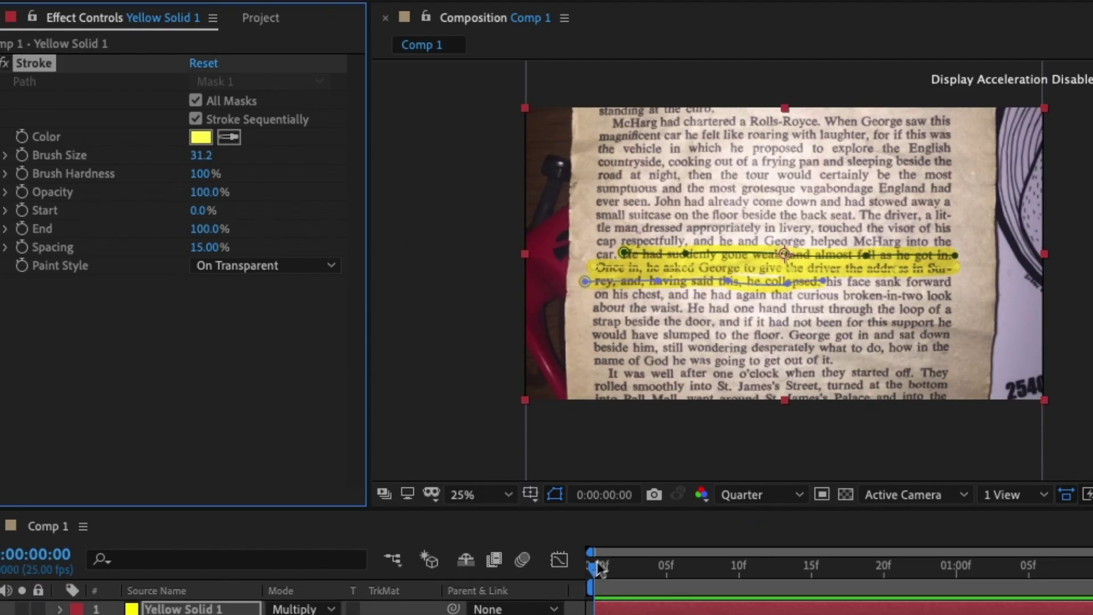
pyautogui.click(597, 566)
pyautogui.press('space')
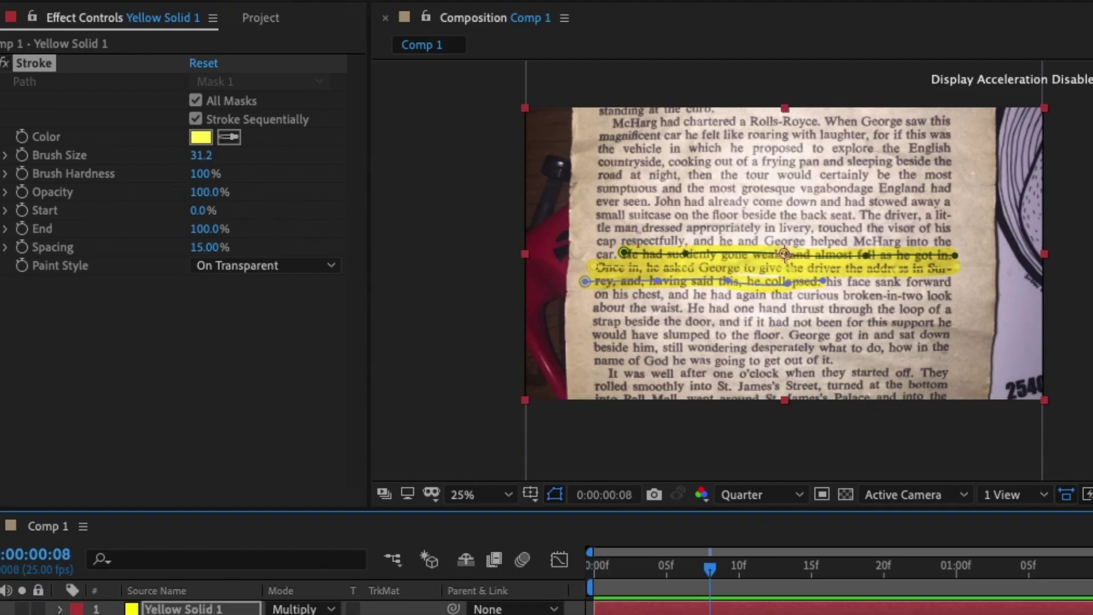
pyautogui.click(23, 232)
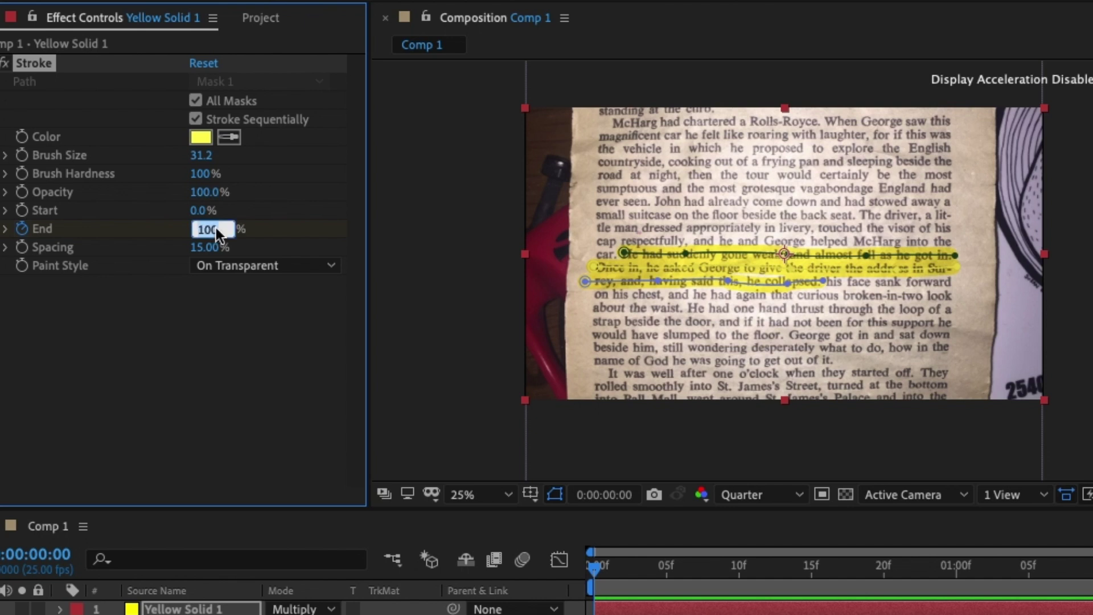
pyautogui.write('0')
pyautogui.press('Return')
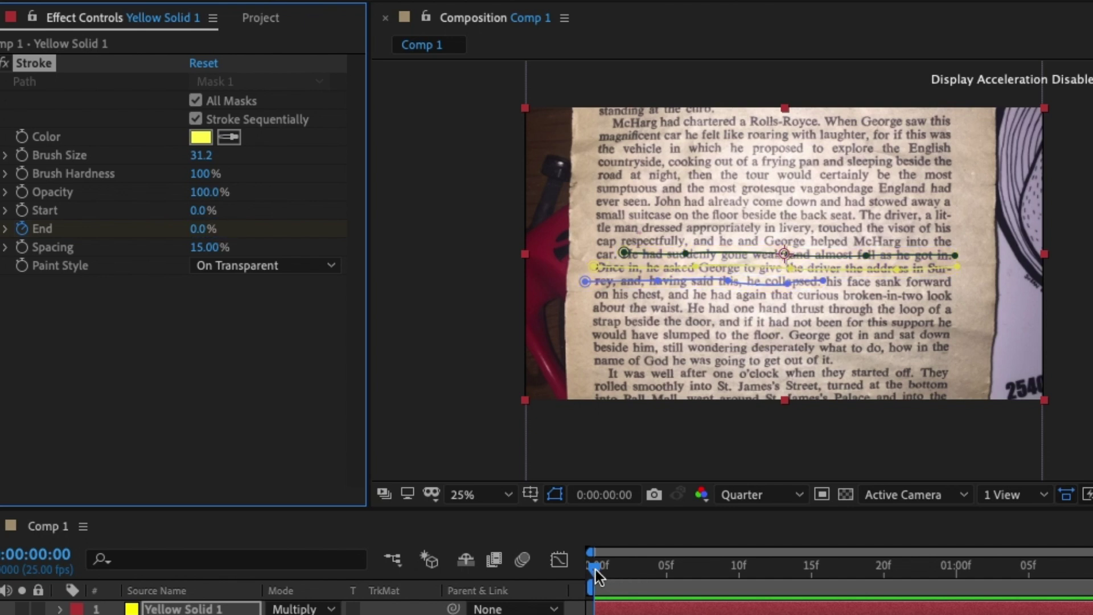
# Add End keyframes at frames 5 and 10, revealing the highlight across the lines
pyautogui.moveTo(595, 569); pyautogui.dragTo(661, 579)
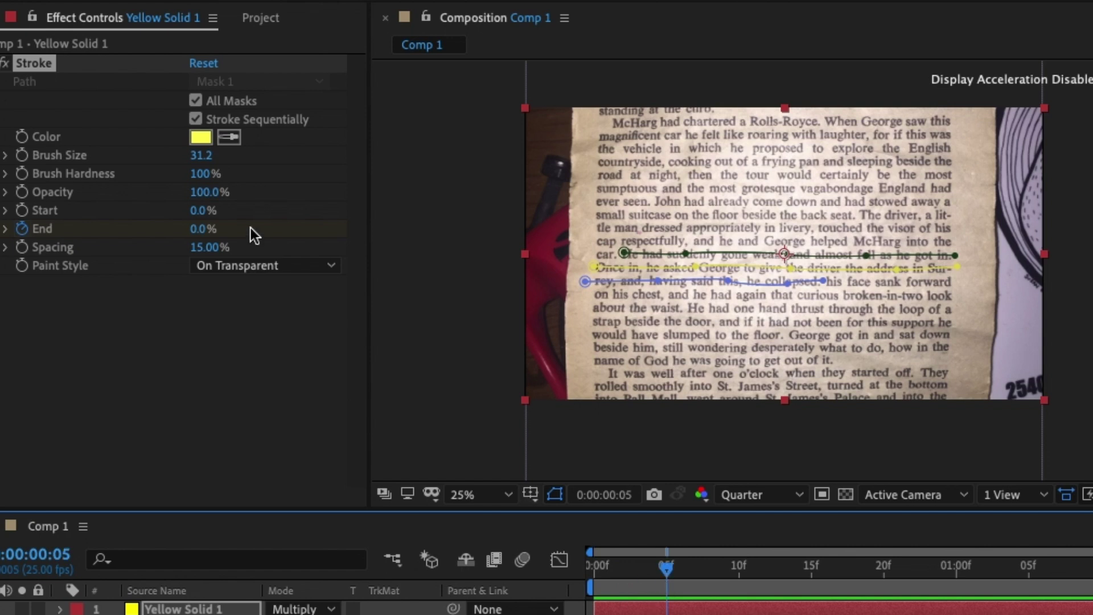
pyautogui.moveTo(209, 229); pyautogui.dragTo(240, 230)
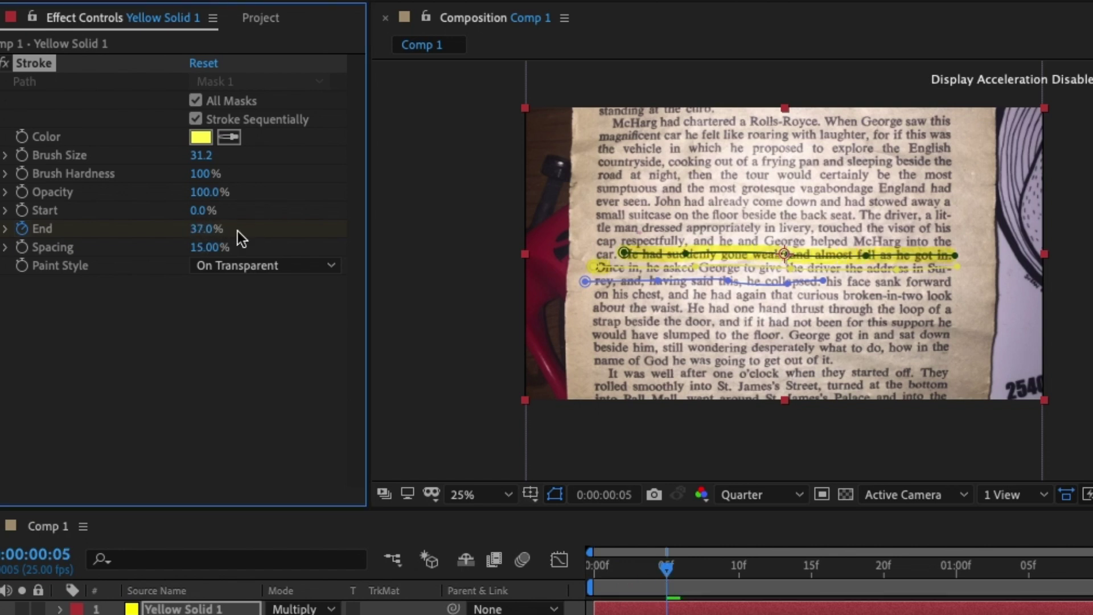
pyautogui.click(740, 573)
pyautogui.moveTo(200, 234); pyautogui.dragTo(241, 227)
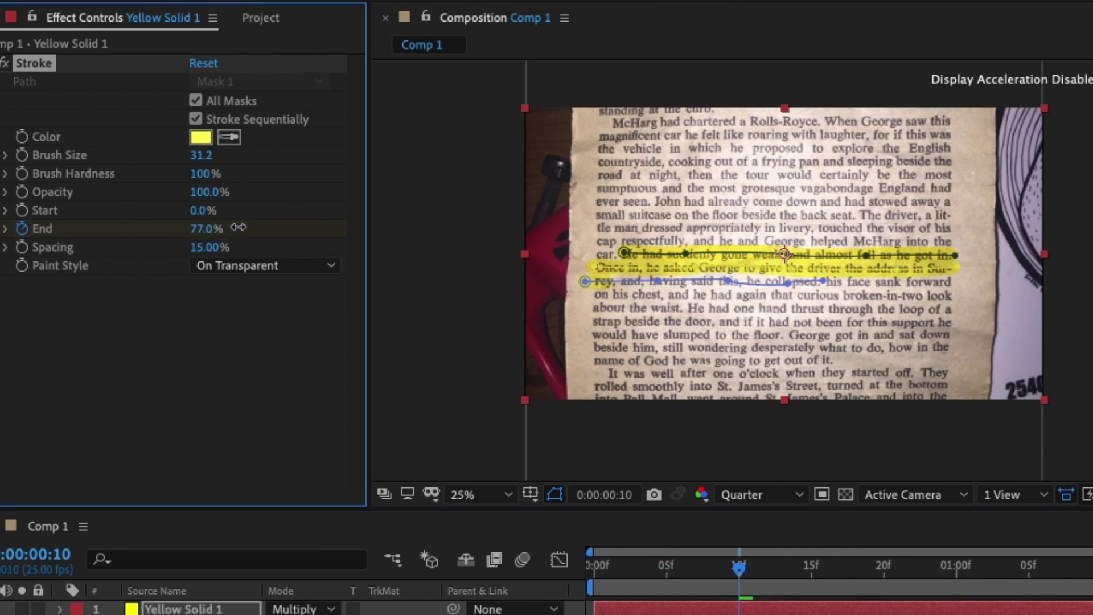
# Set Stroke End to 100% at frame 14, then return to frame 0
pyautogui.click(810, 576)
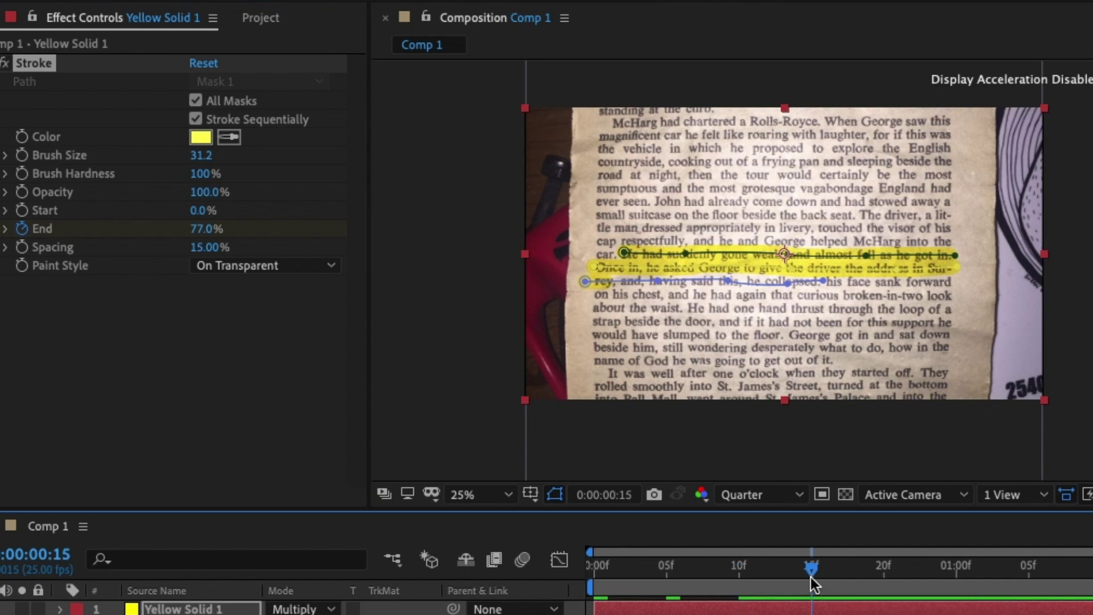
pyautogui.click(782, 576)
pyautogui.moveTo(788, 572); pyautogui.dragTo(794, 571)
pyautogui.click(206, 228)
pyautogui.write('100')
pyautogui.press('Return')
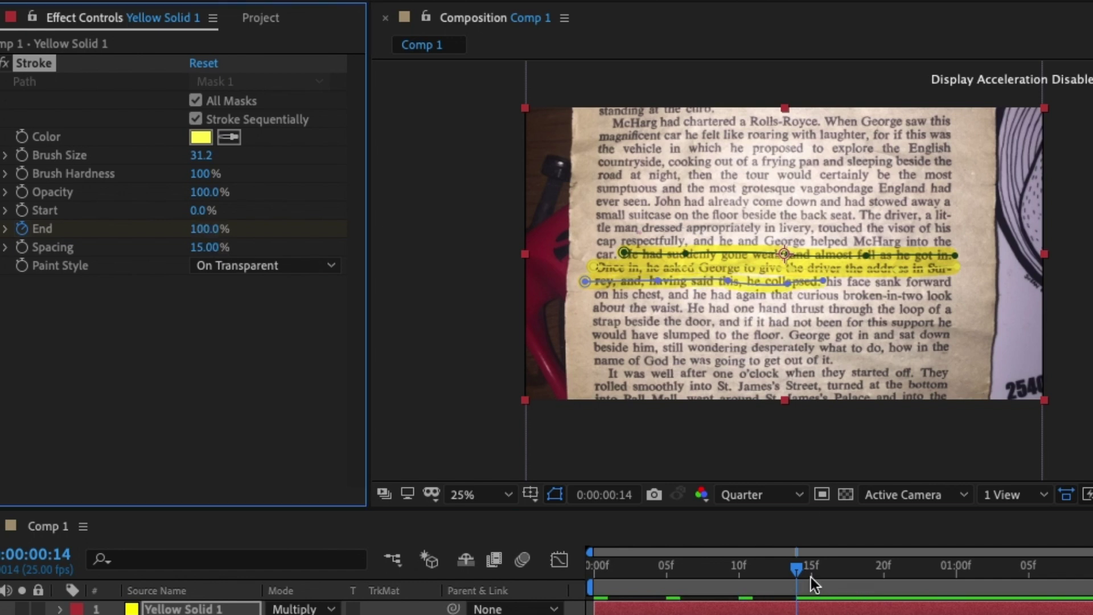
pyautogui.click(340, 539)
pyautogui.press('Home')
# Confirm End at 0% at frame 0, hide mask path outlines, and enlarge the viewer
pyautogui.write('0')
pyautogui.press('Return')
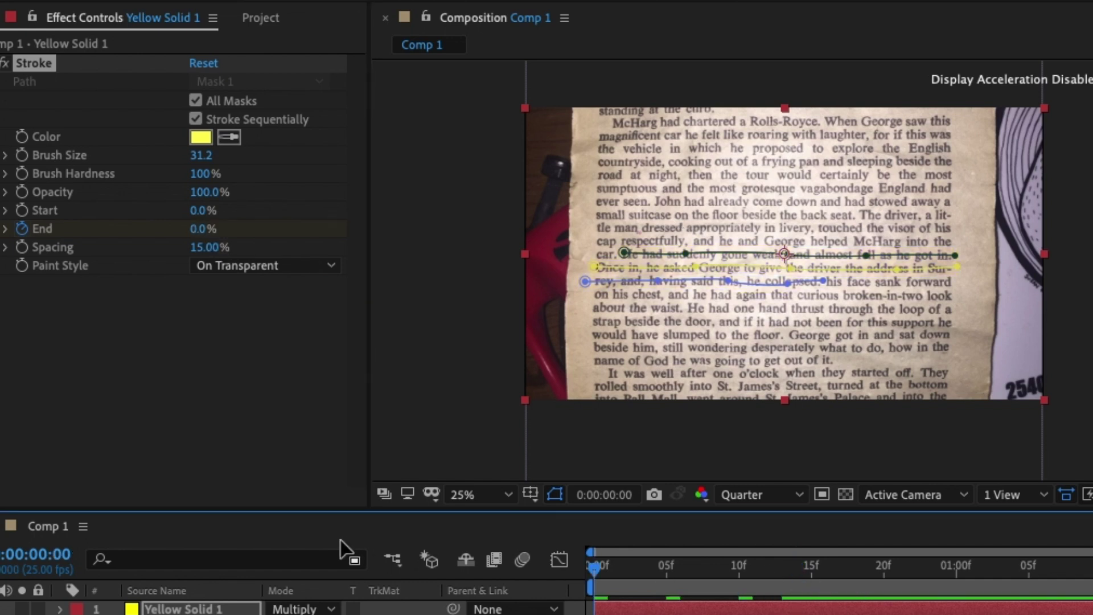
pyautogui.click(558, 499)
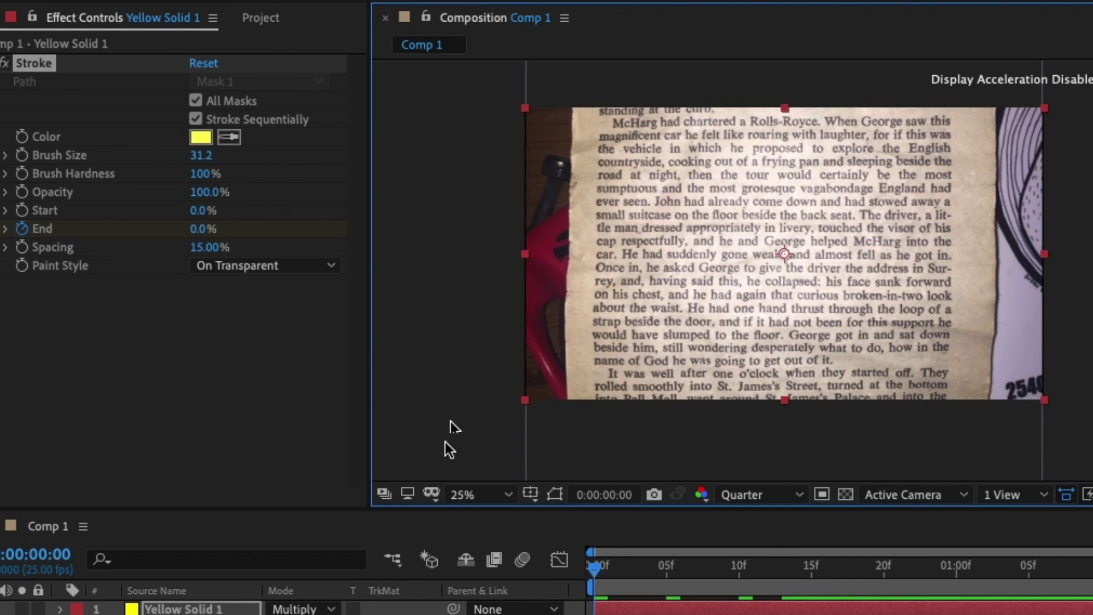
pyautogui.moveTo(362, 509); pyautogui.dragTo(364, 612)
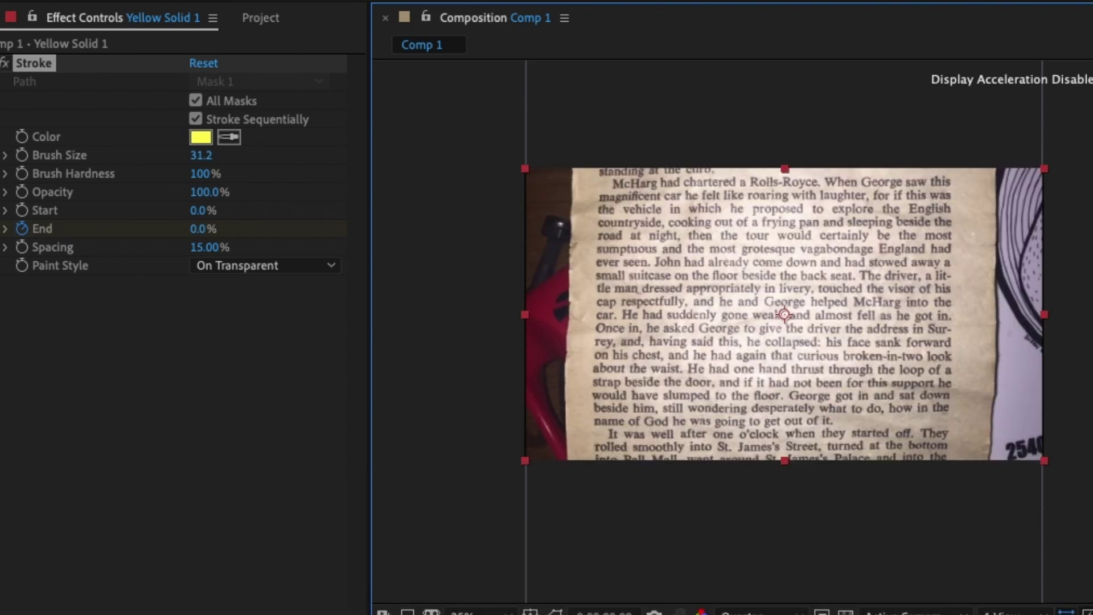
# Set viewer magnification to Fit up to 100% and check the highlight at its end and start
pyautogui.press('.')
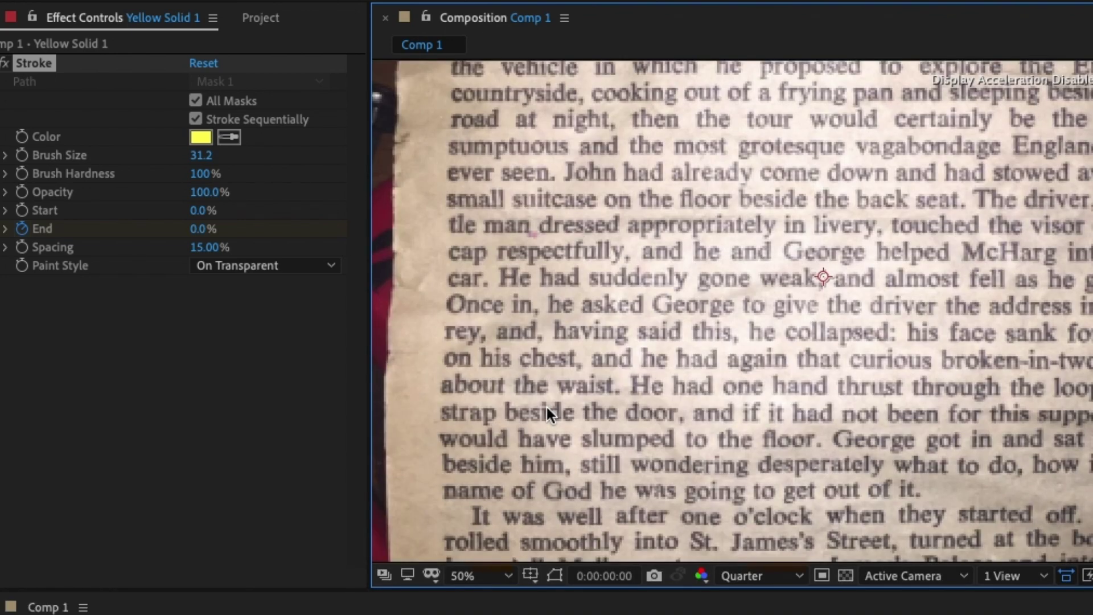
pyautogui.press(',')
pyautogui.click(487, 576)
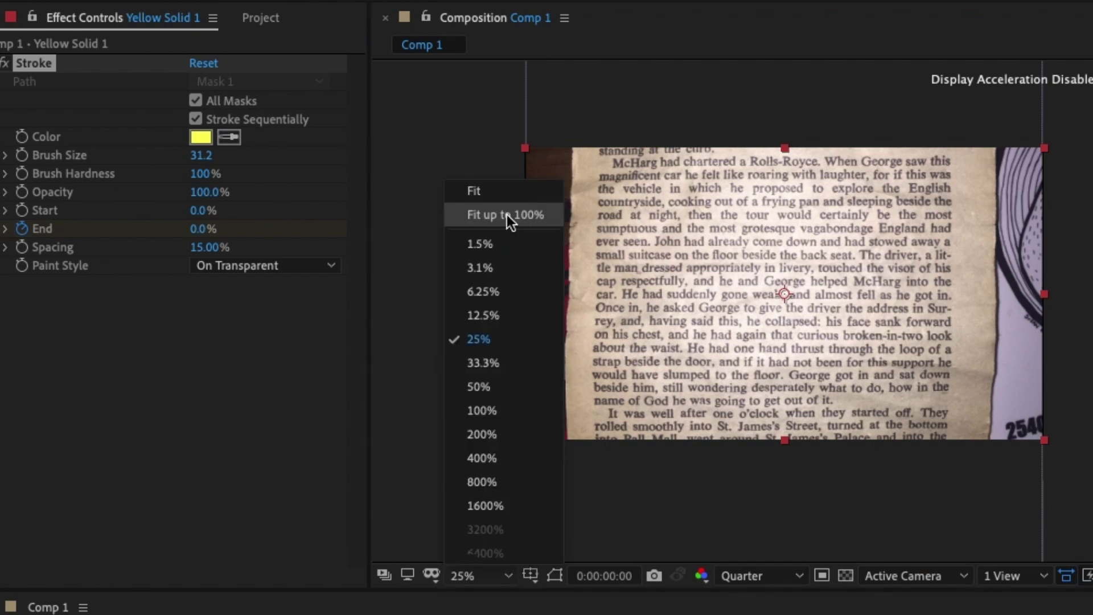
pyautogui.click(507, 214)
pyautogui.press('F2')
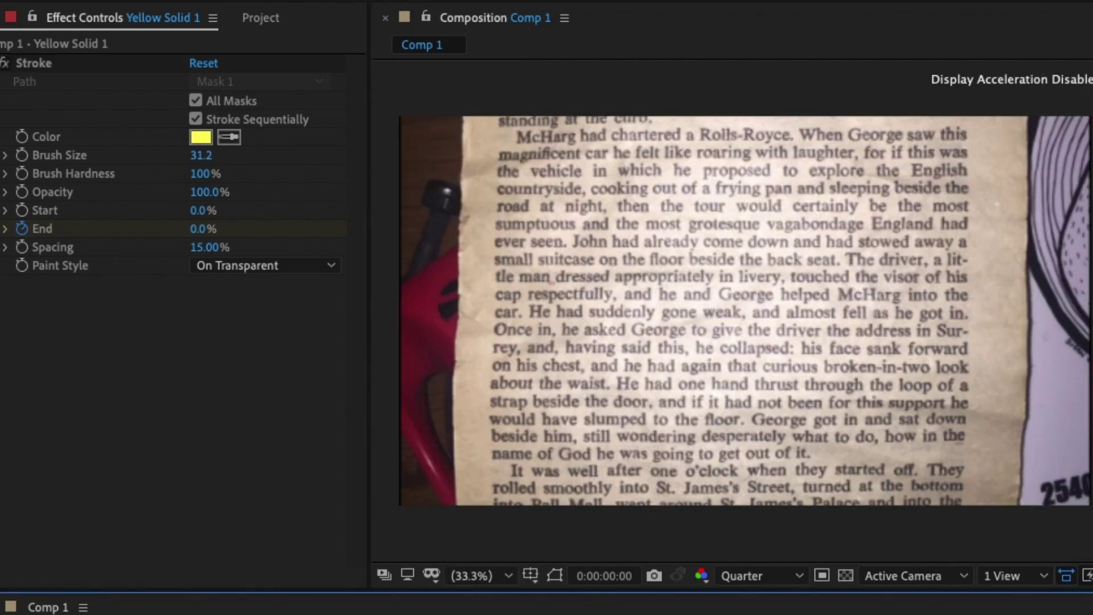
pyautogui.press('k')
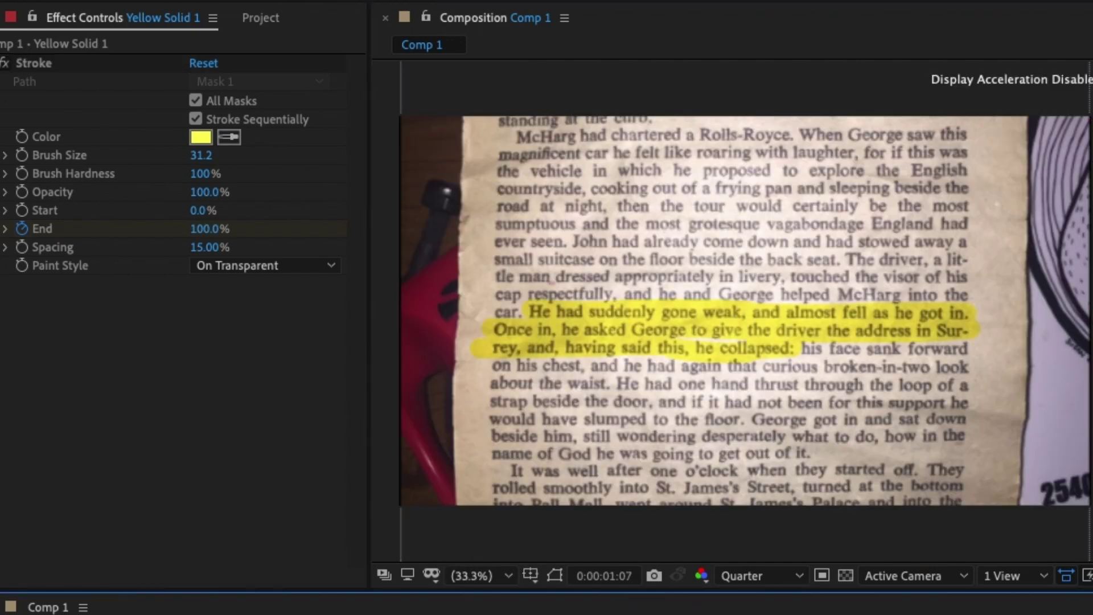
pyautogui.press('j')
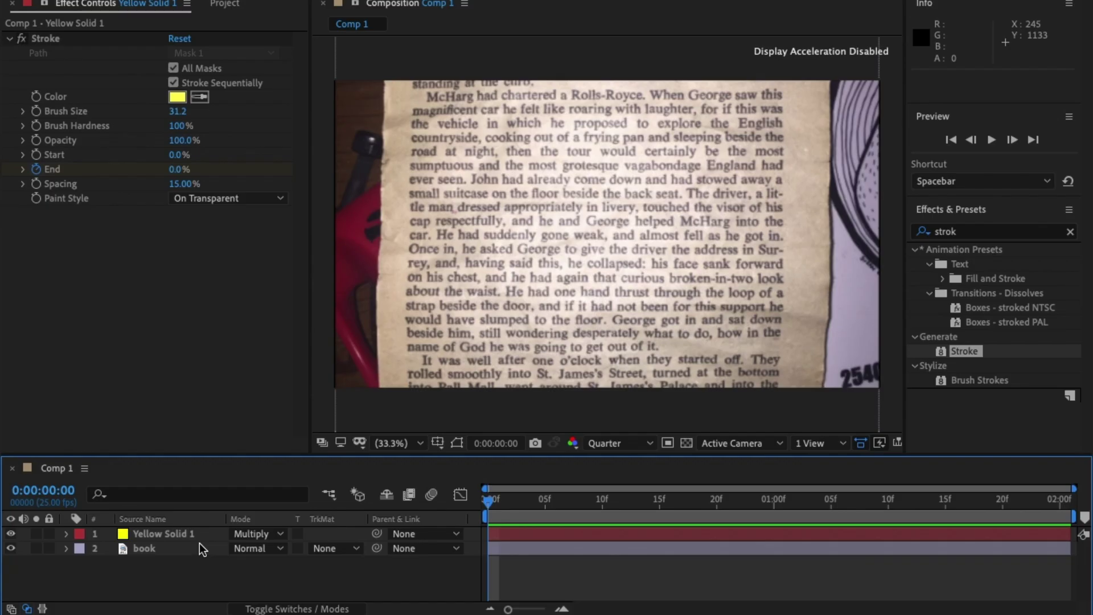
# Reveal Yellow Solid 1's End keyframes with U and shift three of them later
pyautogui.click(200, 531)
pyautogui.press('u')
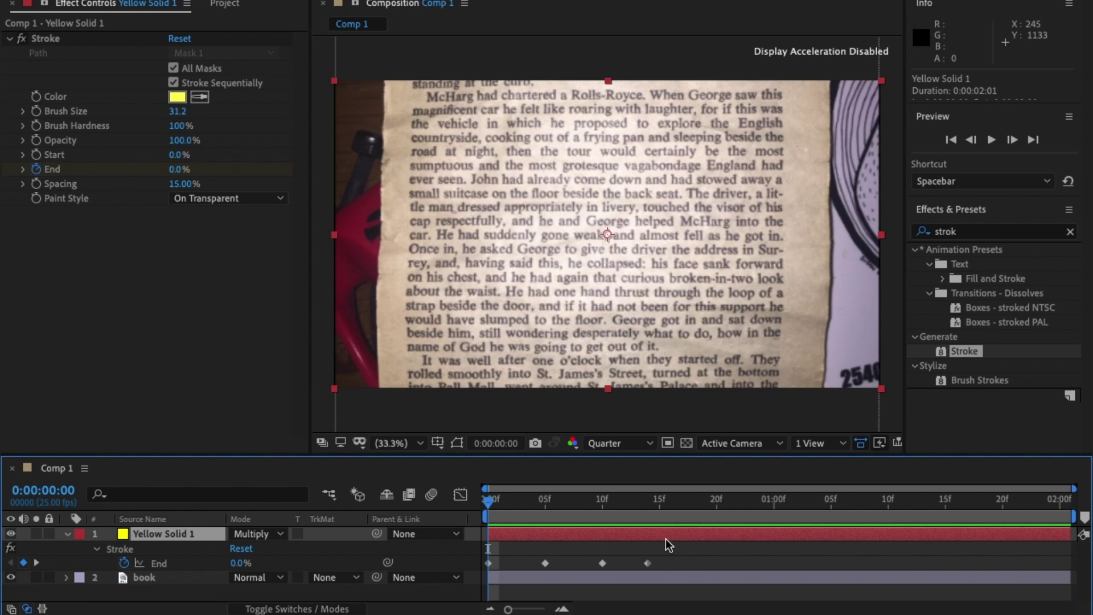
pyautogui.moveTo(667, 544)
pyautogui.mouseDown()
pyautogui.moveTo(528, 566)
pyautogui.moveTo(600, 563)
pyautogui.mouseUp()
pyautogui.click(606, 506)
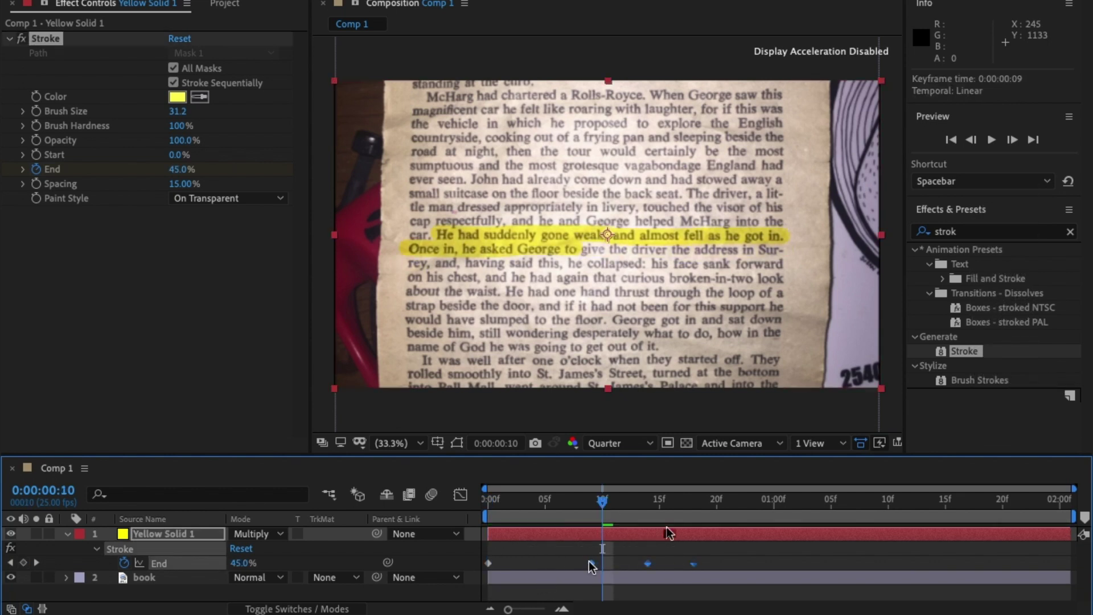
pyautogui.click(716, 508)
# Move the last End keyframes out to 20f and 1:04, then preview the slower write-on
pyautogui.moveTo(747, 554); pyautogui.dragTo(715, 565)
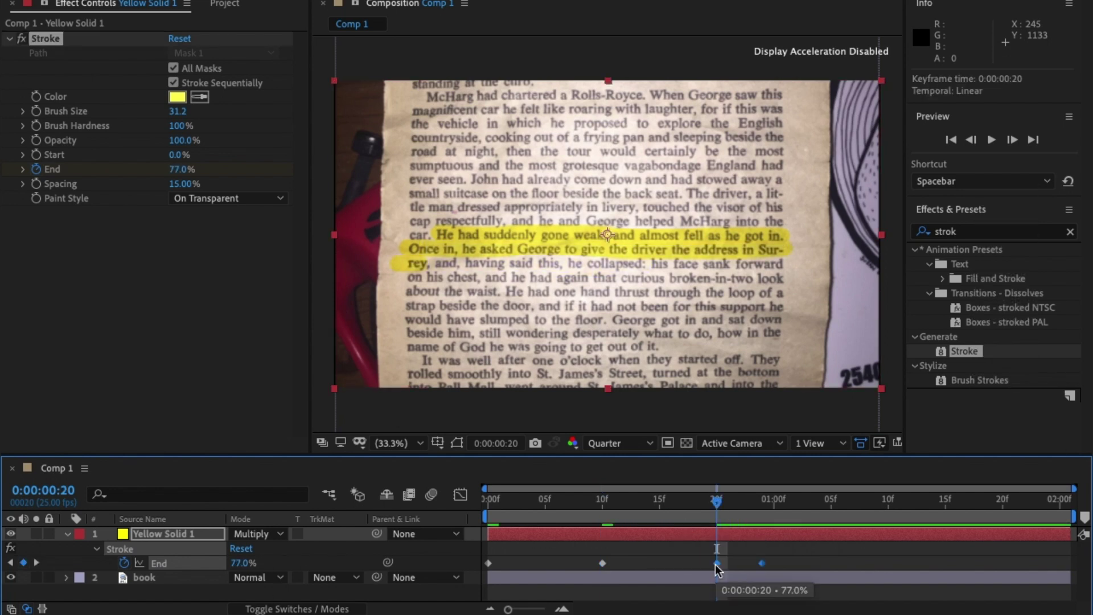
pyautogui.click(775, 510)
pyautogui.moveTo(767, 563); pyautogui.dragTo(825, 558)
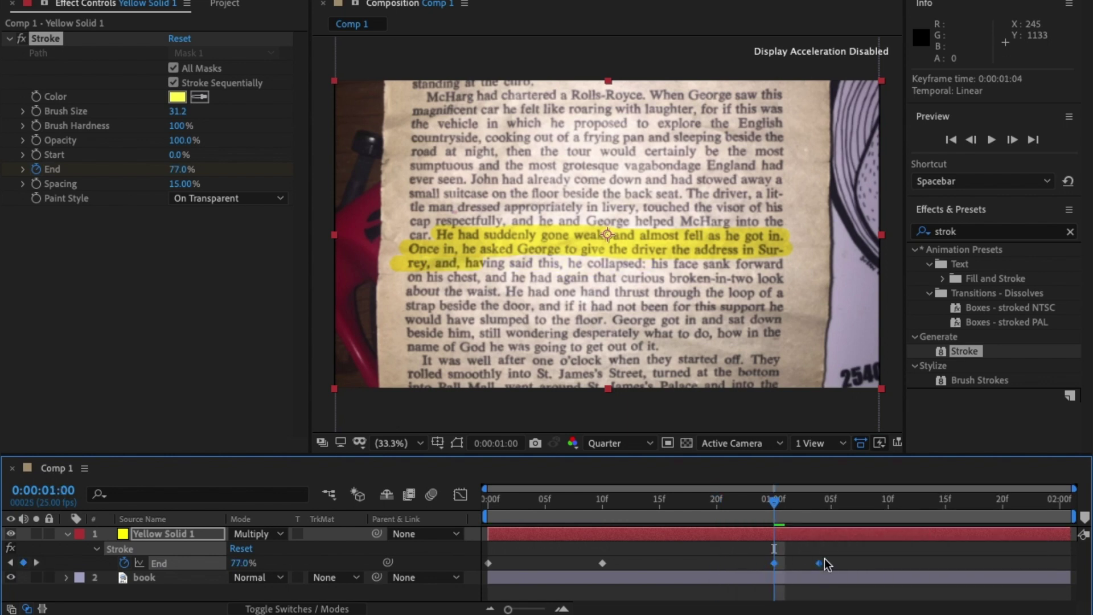
pyautogui.hotkey('ctrl', 'z')
pyautogui.click(795, 565)
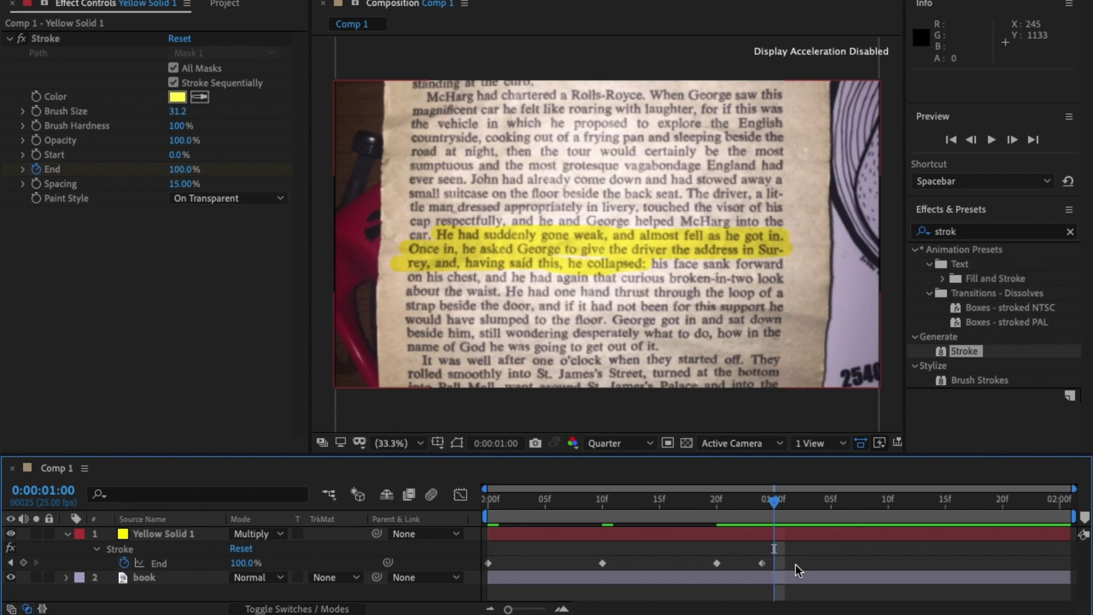
pyautogui.hotkey('ctrl', 'shift', 'z')
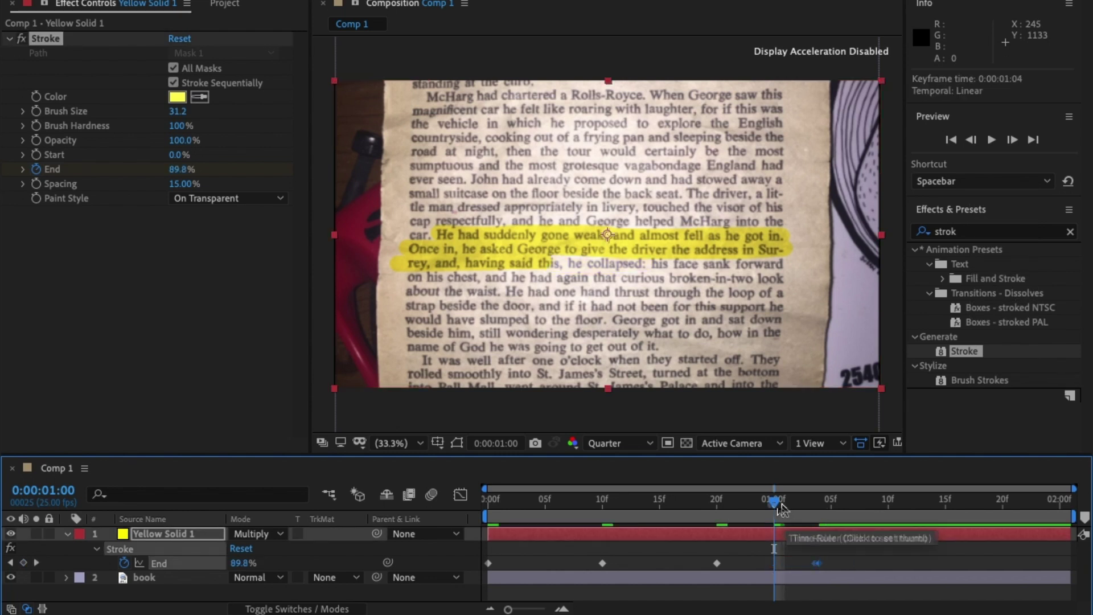
pyautogui.press('space')
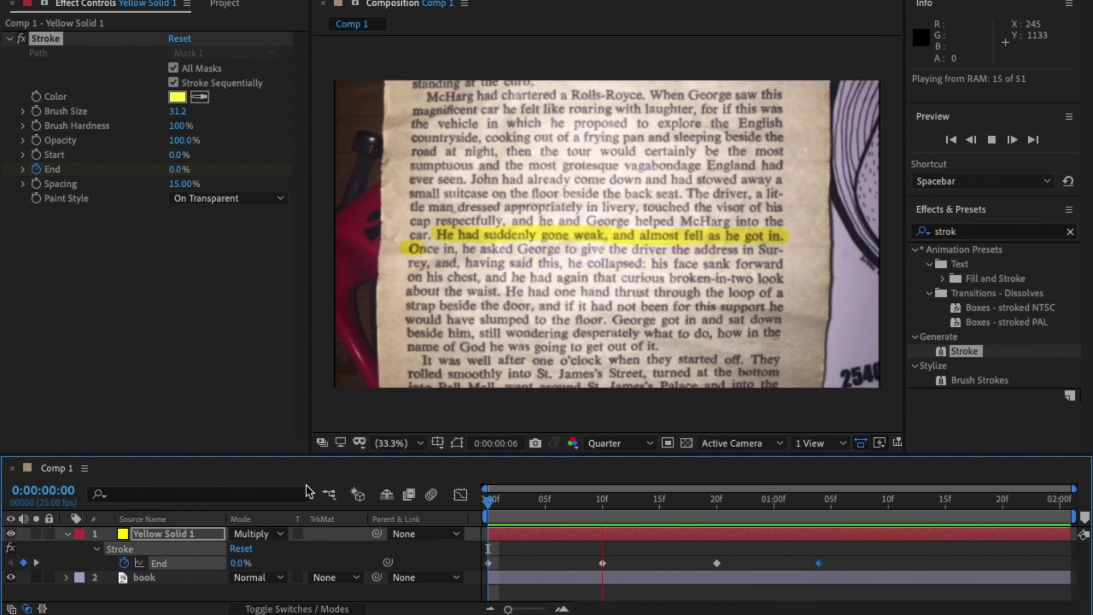
# Apply Easy Ease to all Stroke End keyframes and scrub through the eased highlight
pyautogui.press('space')
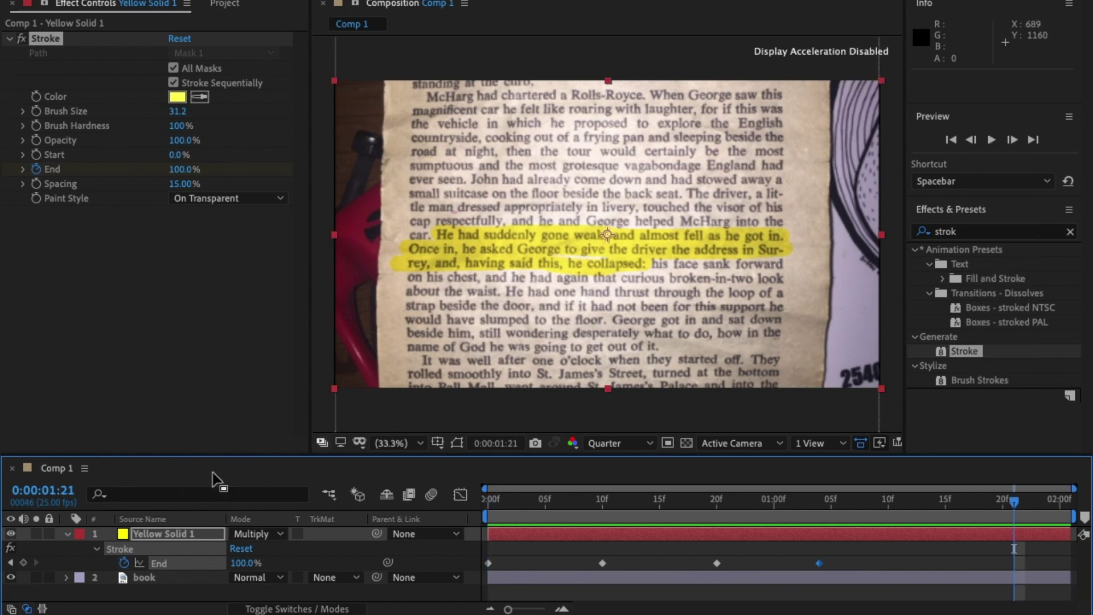
pyautogui.moveTo(877, 548); pyautogui.dragTo(552, 559)
pyautogui.keyDown('ctrl'); pyautogui.click(603, 563); pyautogui.keyUp('ctrl')
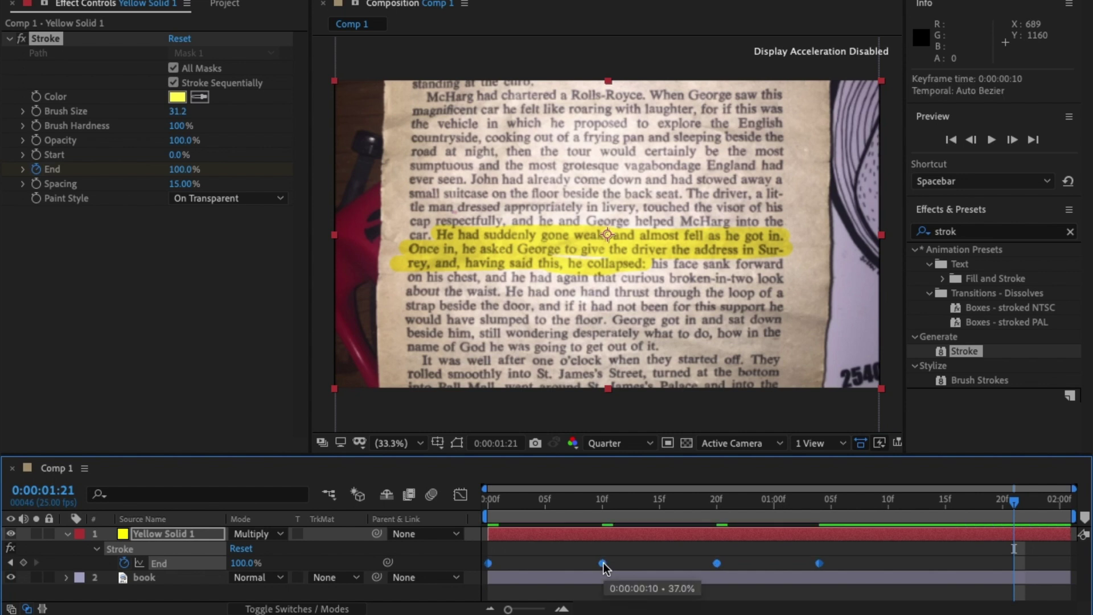
pyautogui.rightClick(604, 562)
pyautogui.moveTo(651, 605)
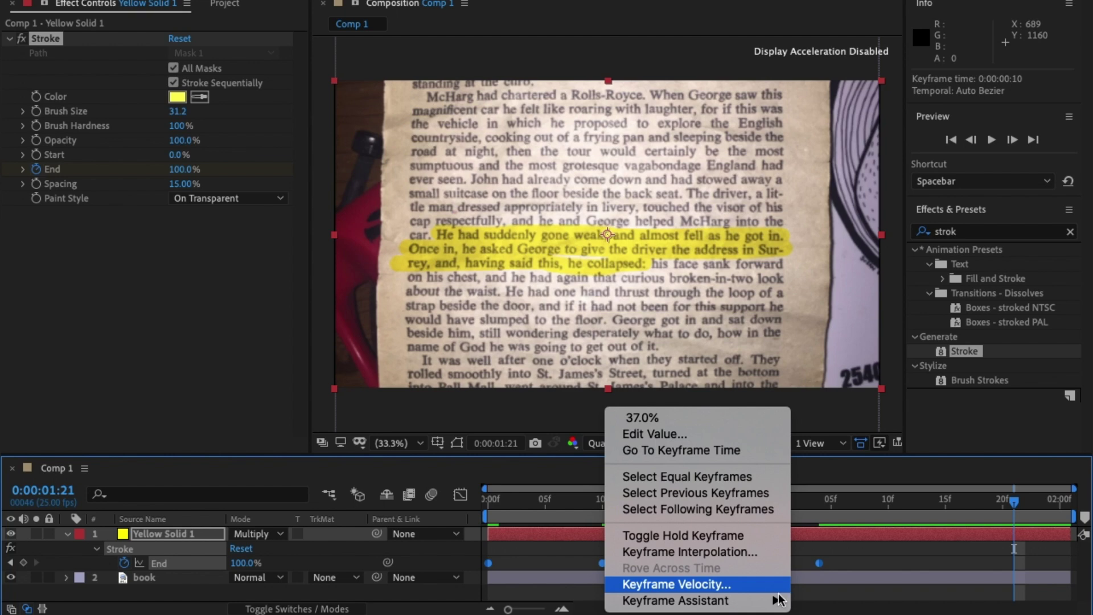
pyautogui.click(872, 503)
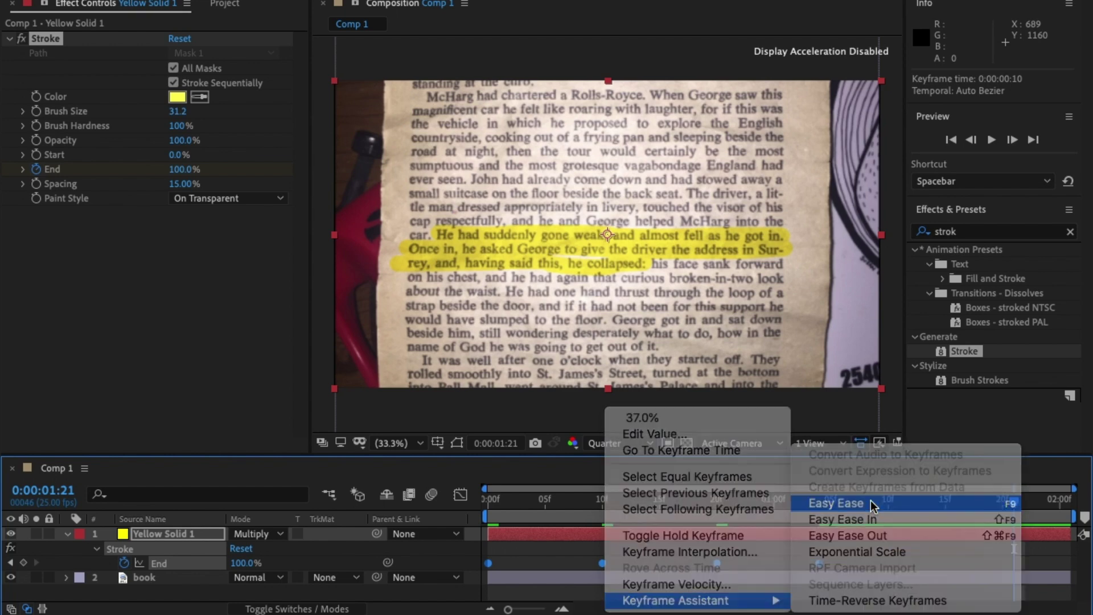
pyautogui.moveTo(592, 511); pyautogui.dragTo(74, 507)
pyautogui.click(67, 534)
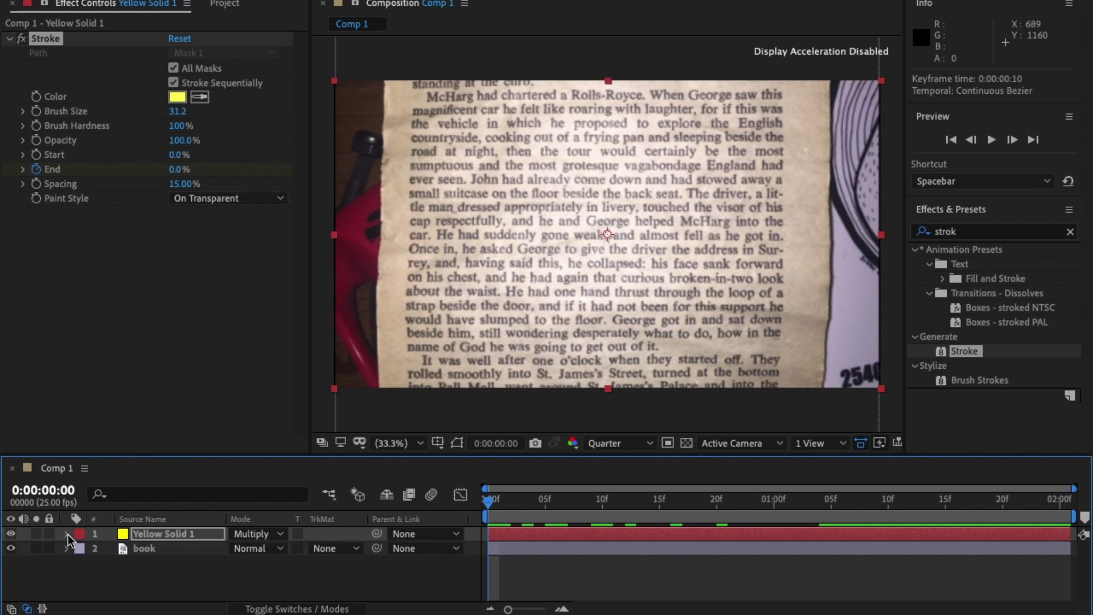
pyautogui.click(165, 585)
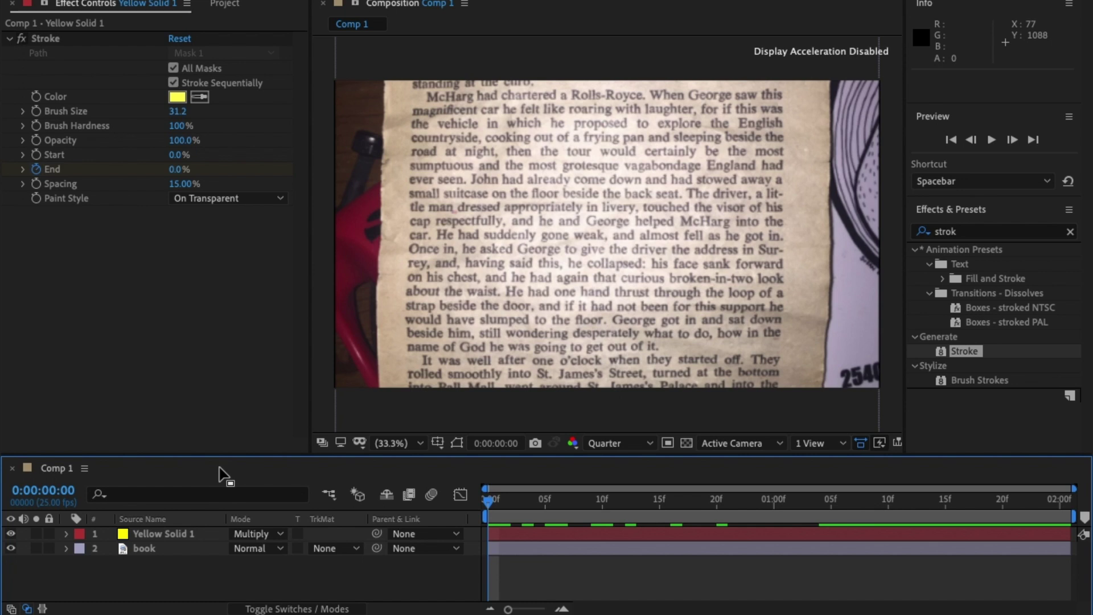
pyautogui.click(180, 537)
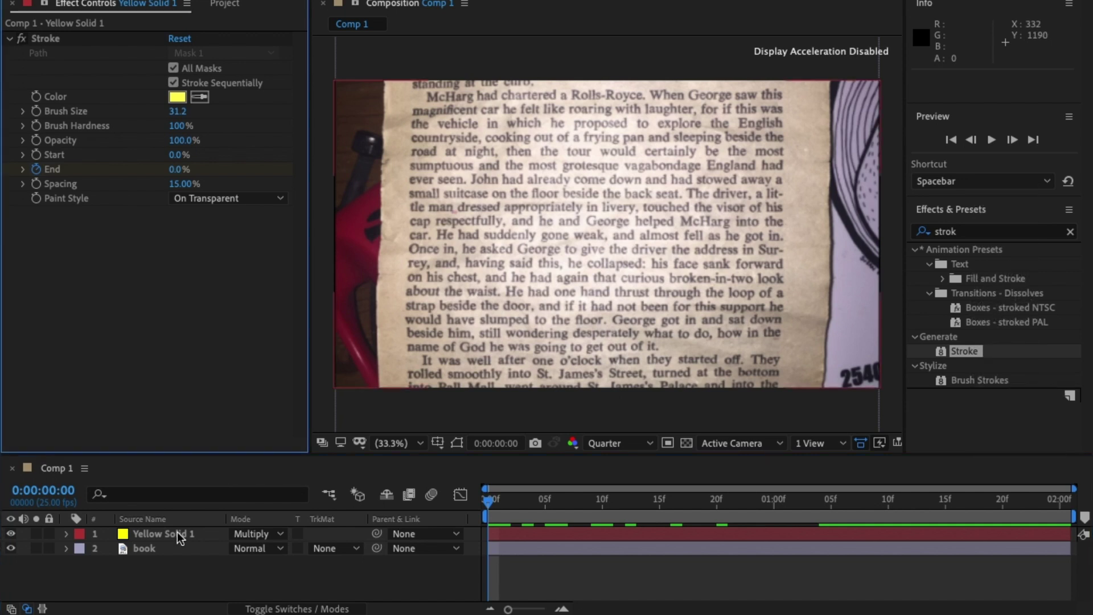
# Pre-compose Yellow Solid 1 and the book layer into a new composition named 'text'
pyautogui.click(209, 537)
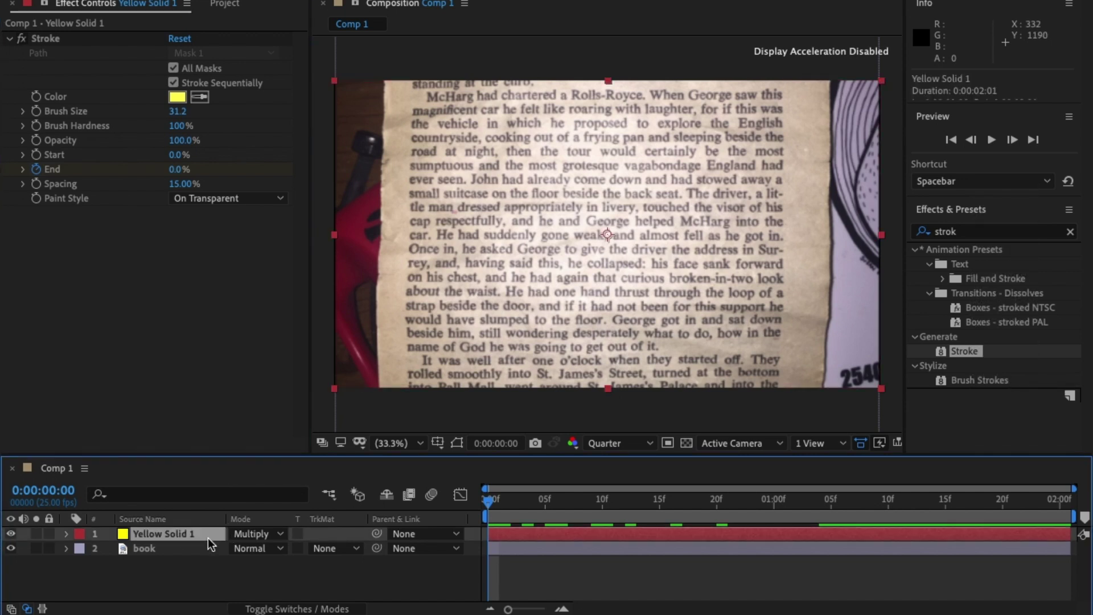
pyautogui.keyDown('shift'); pyautogui.click(207, 548); pyautogui.keyUp('shift')
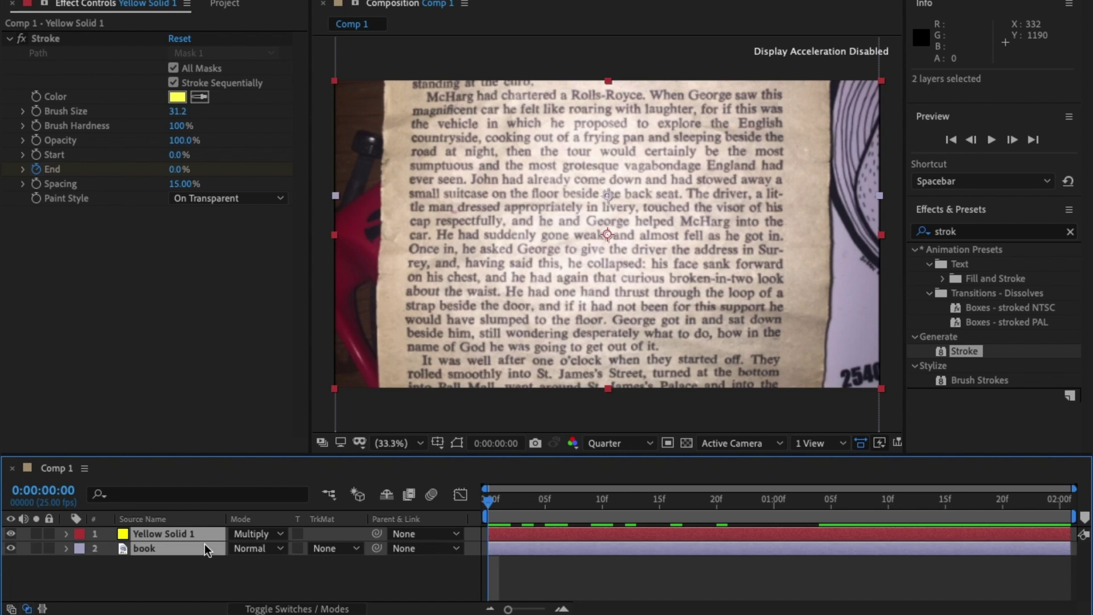
pyautogui.rightClick(204, 542)
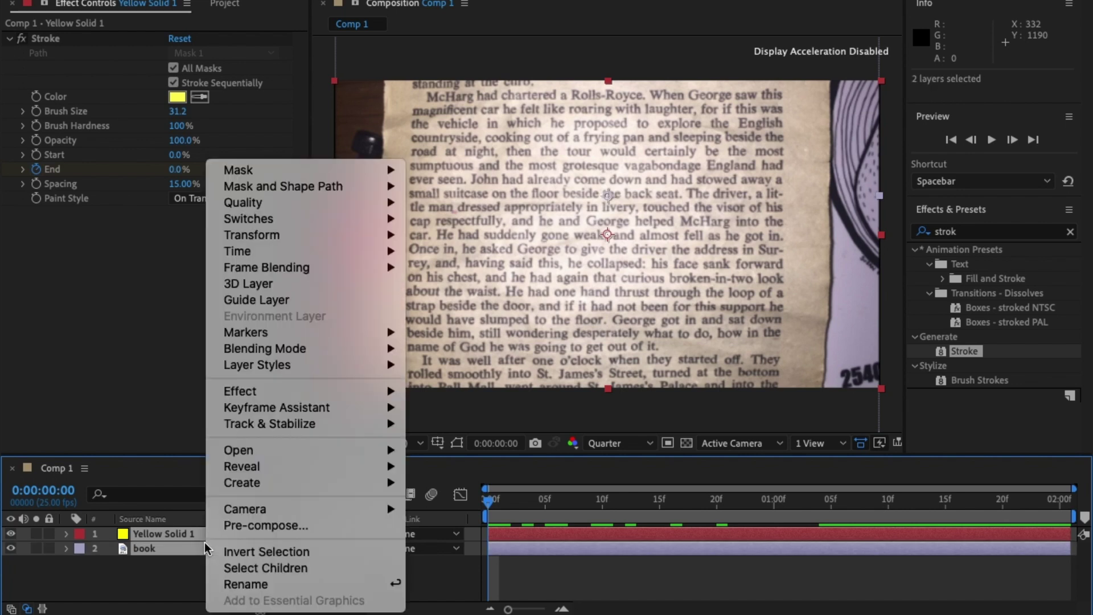
pyautogui.click(347, 526)
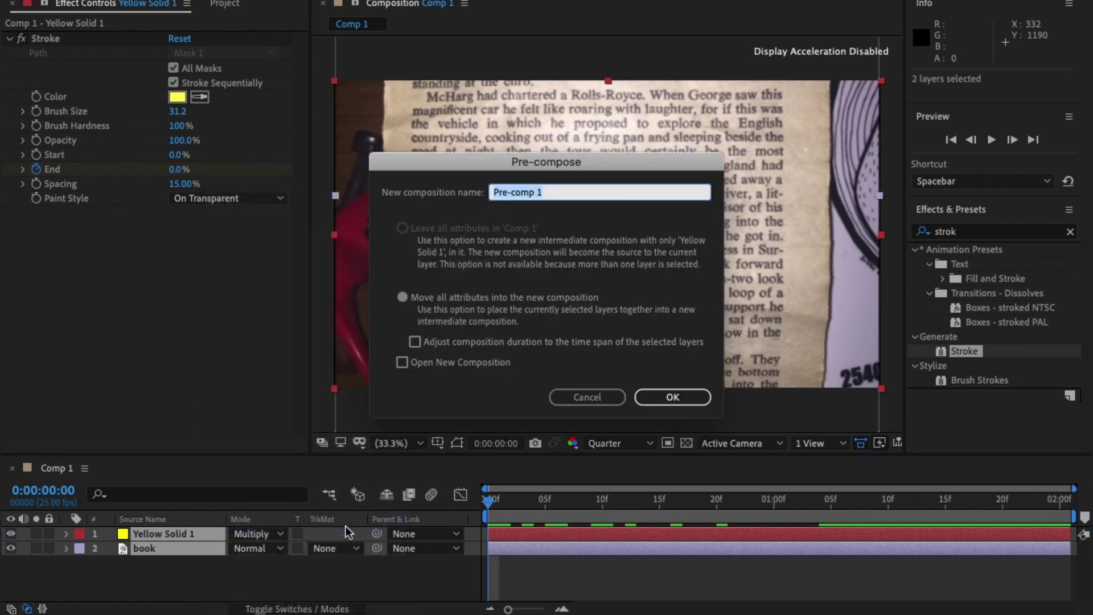
pyautogui.write('text')
pyautogui.press('Return')
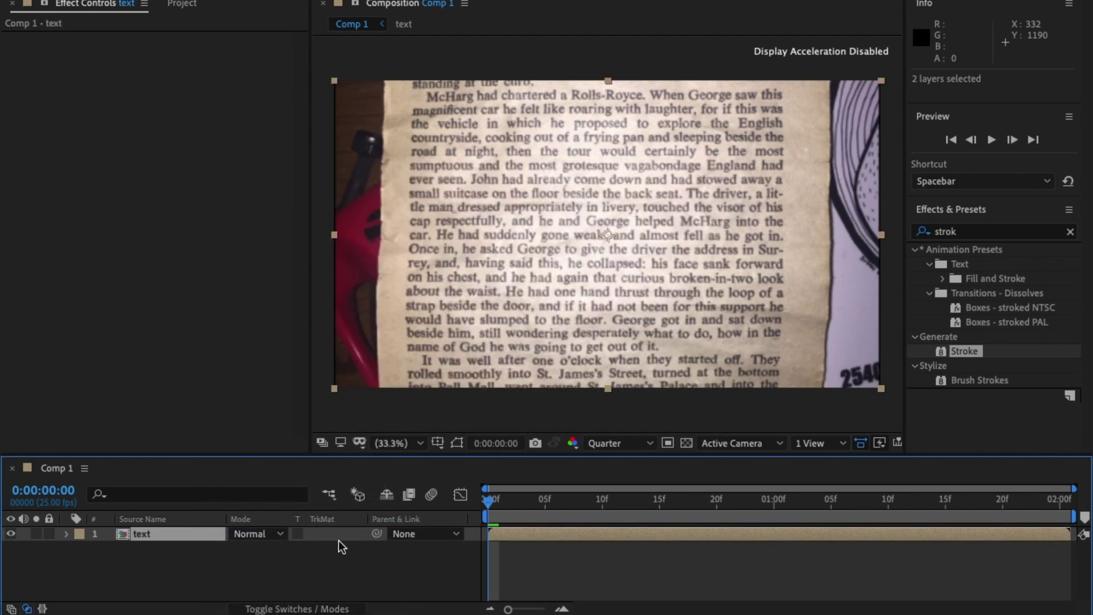
pyautogui.click(251, 556)
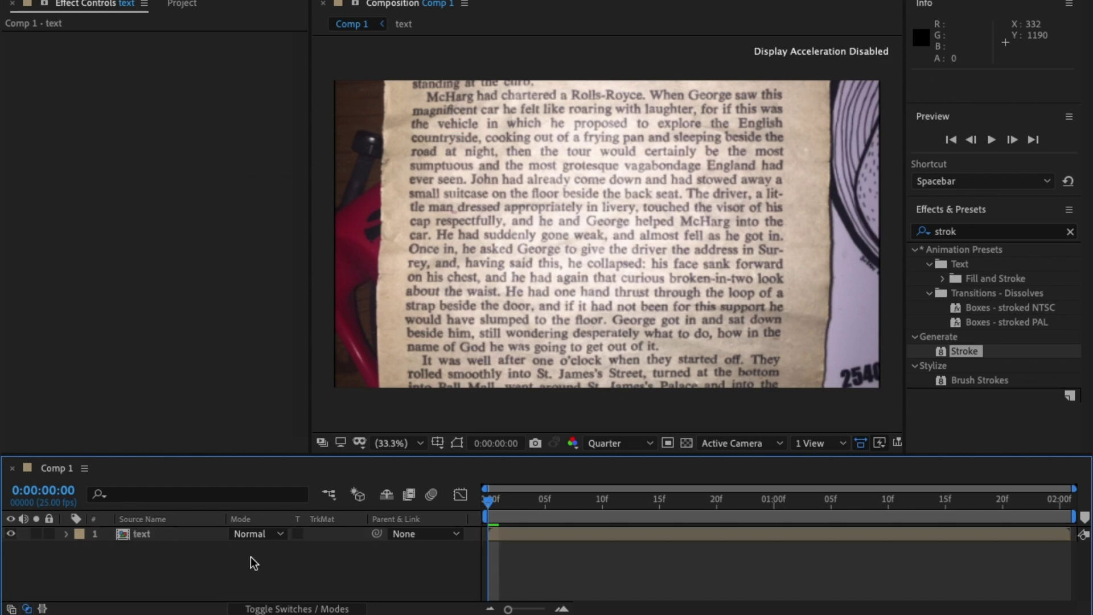
# Add a new Camera 1 layer to the composition using the 35mm lens preset
pyautogui.rightClick(250, 557)
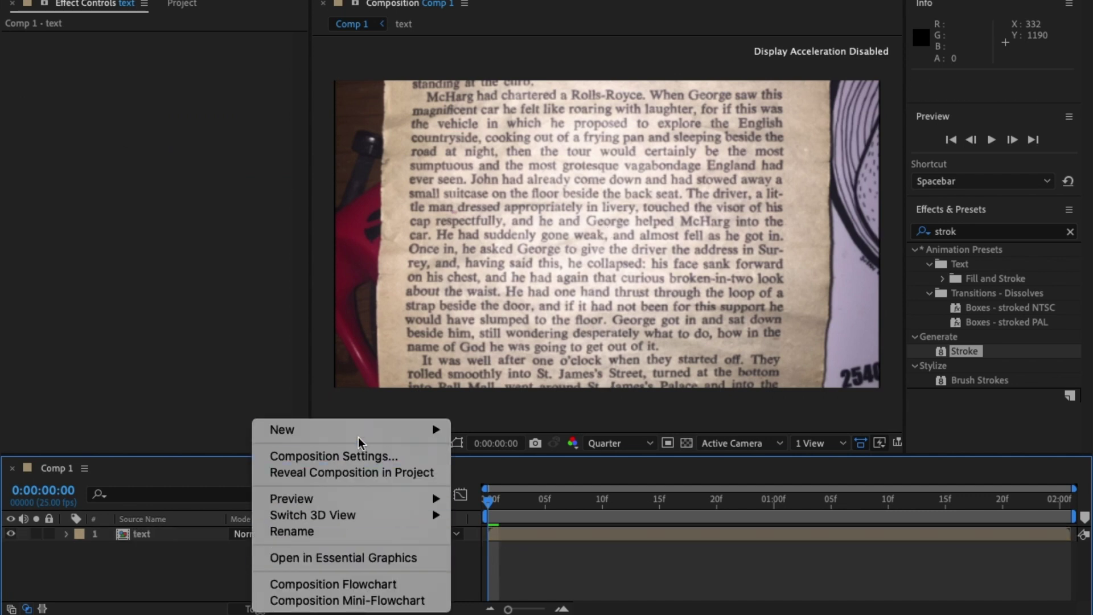
pyautogui.moveTo(368, 427)
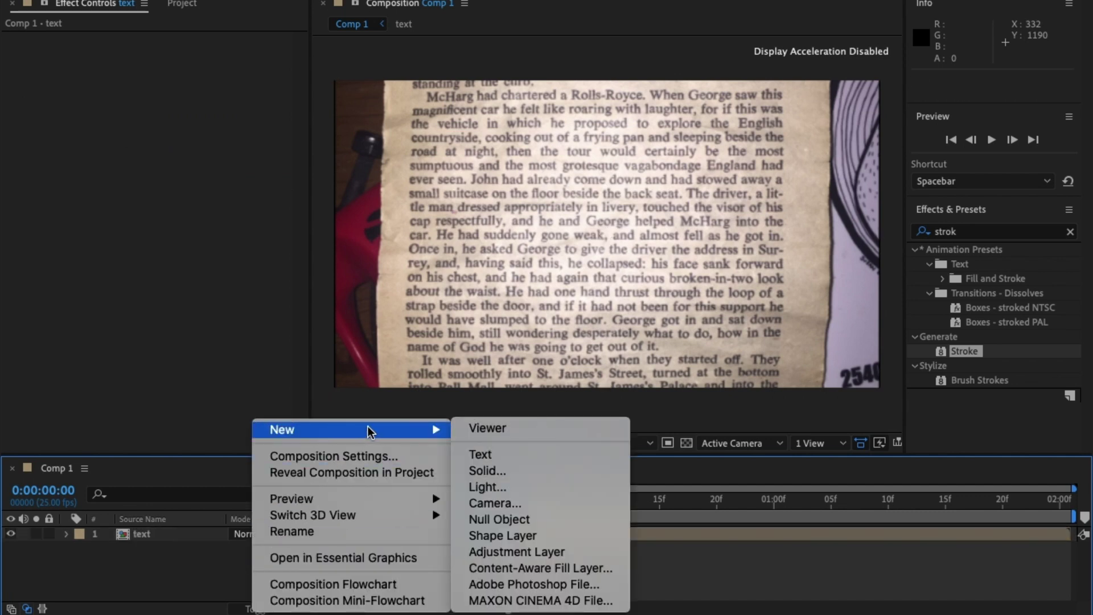
pyautogui.click(592, 499)
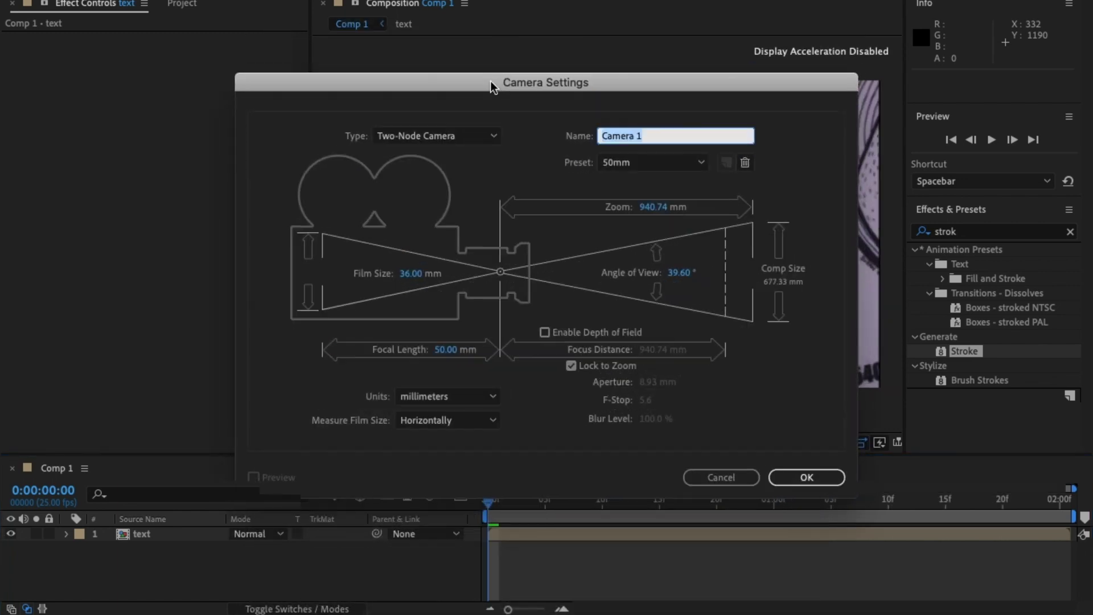
pyautogui.moveTo(490, 81); pyautogui.dragTo(493, 22)
pyautogui.click(699, 103)
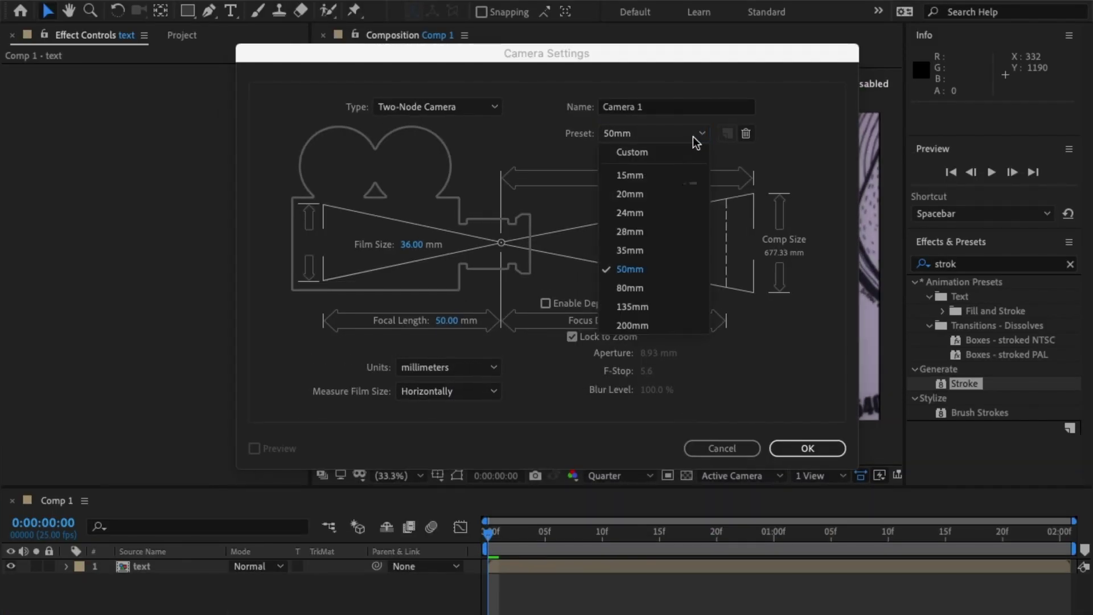
pyautogui.click(665, 251)
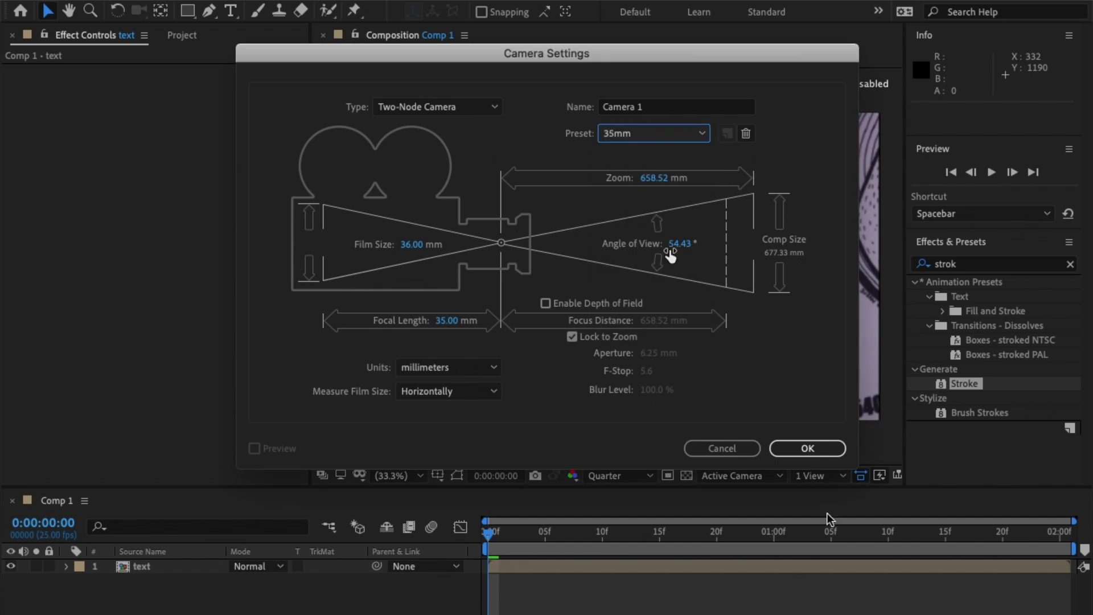
pyautogui.click(818, 455)
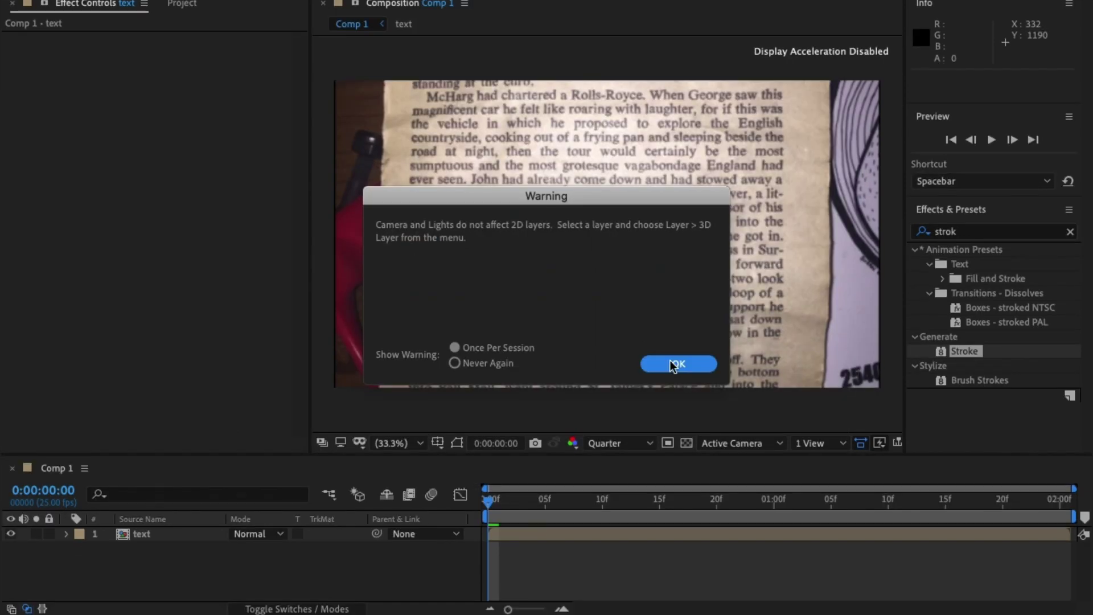
# Dismiss the 2D-layers warning and switch the text layer to a 3D layer
pyautogui.click(673, 365)
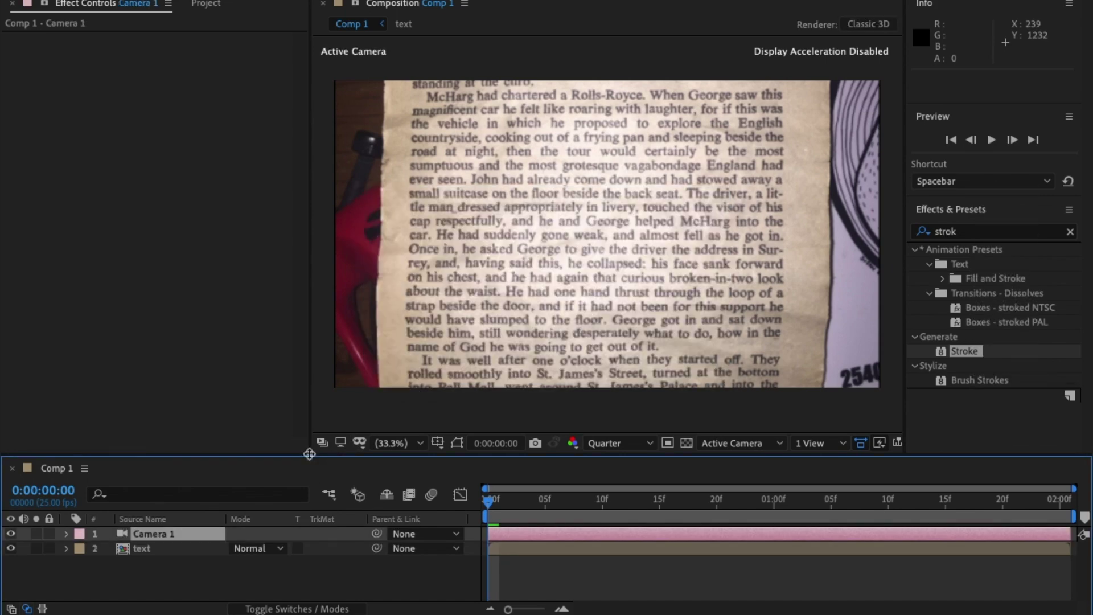
pyautogui.moveTo(310, 456); pyautogui.dragTo(308, 354)
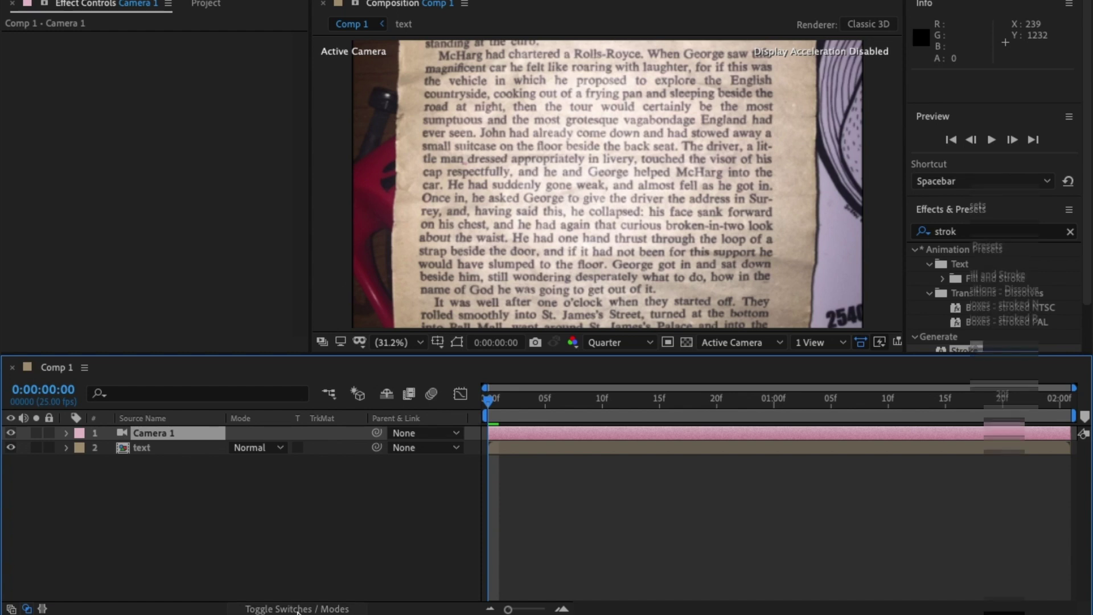
pyautogui.click(297, 609)
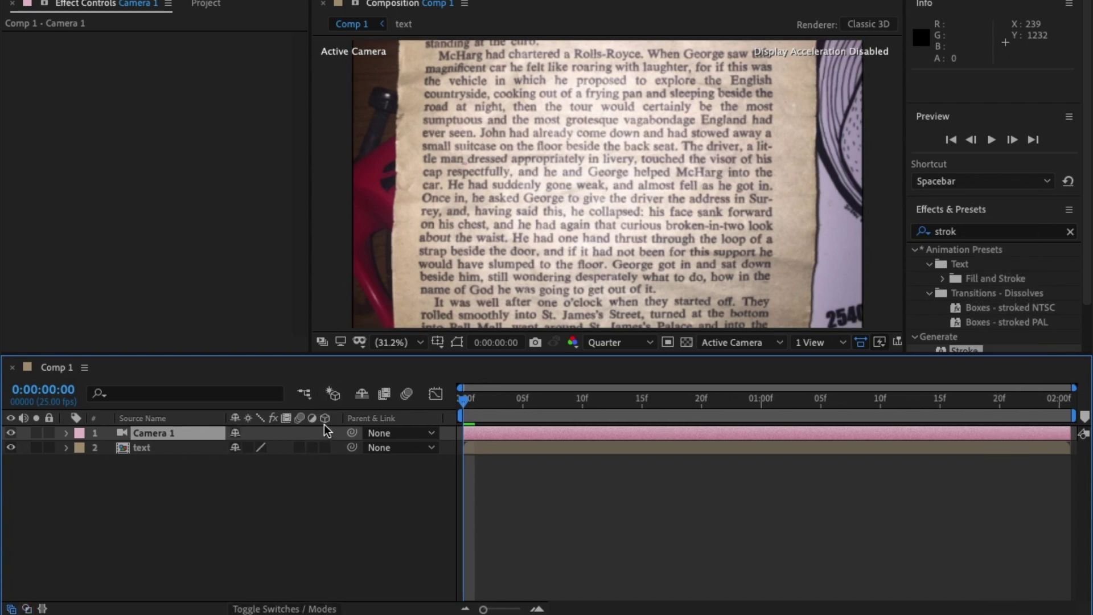
pyautogui.click(325, 447)
# Nudge the text layer slightly right in the viewer and expand its properties
pyautogui.moveTo(307, 363); pyautogui.dragTo(308, 387)
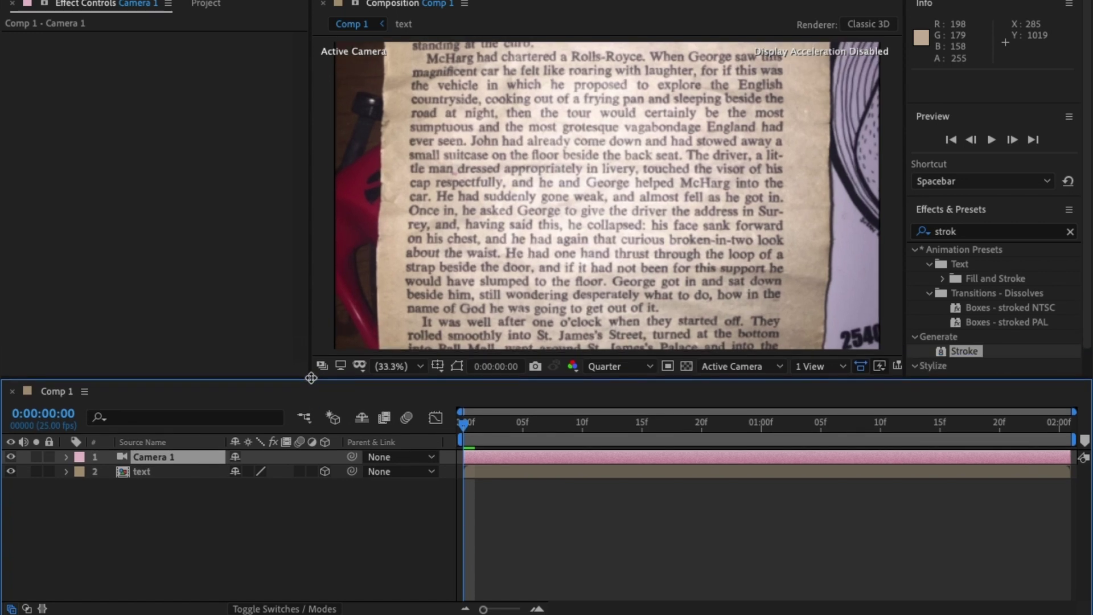
pyautogui.click(575, 229)
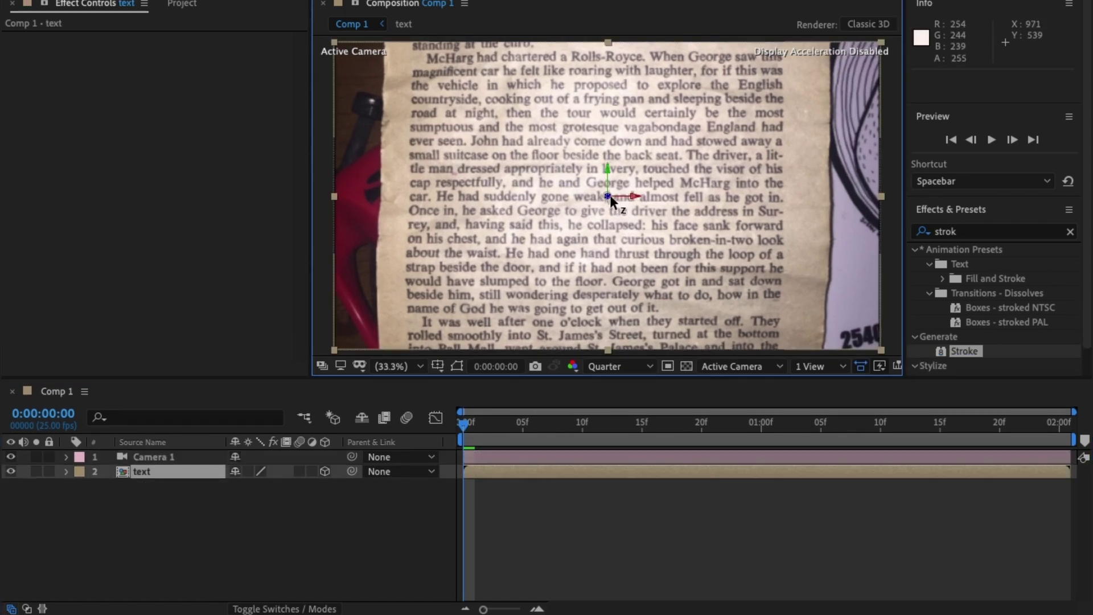
pyautogui.moveTo(614, 195); pyautogui.dragTo(615, 178)
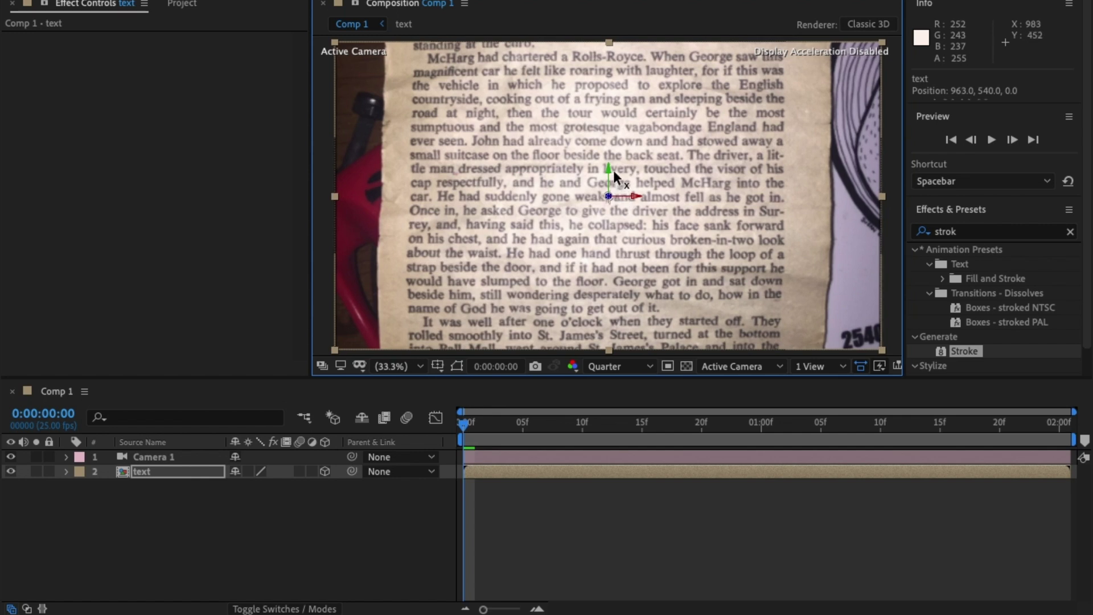
pyautogui.click(172, 473)
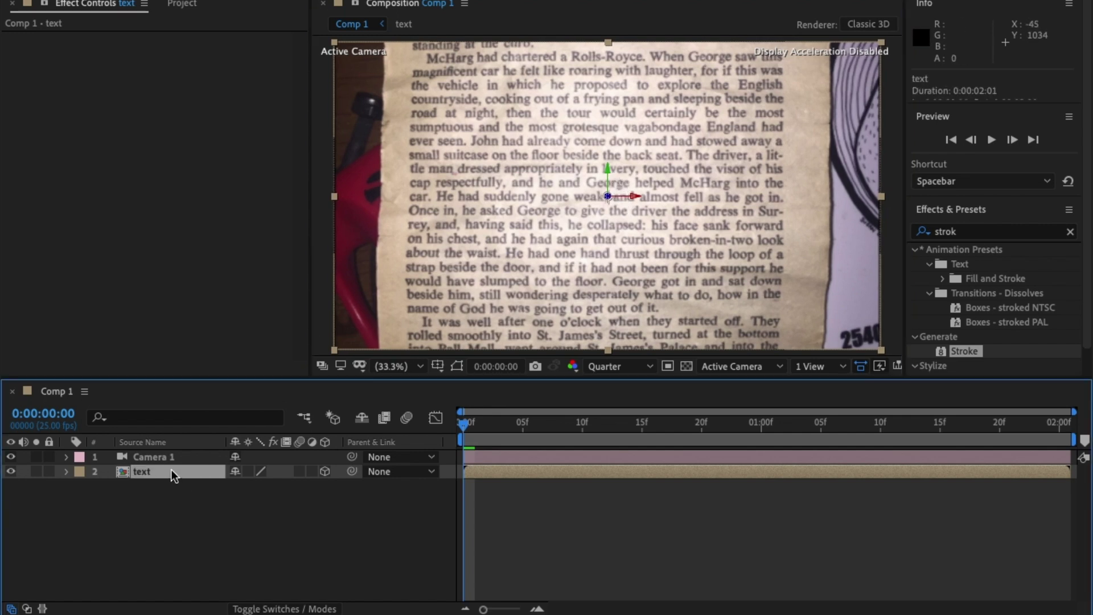
pyautogui.click(66, 472)
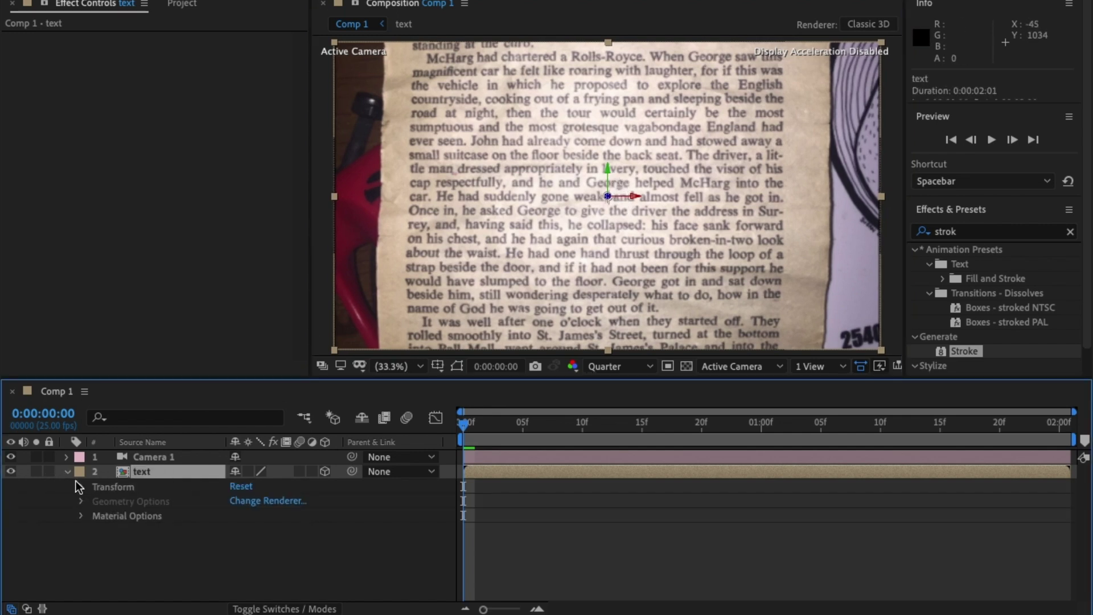
# Tilt the page back by adjusting the text layer's Orientation
pyautogui.click(79, 486)
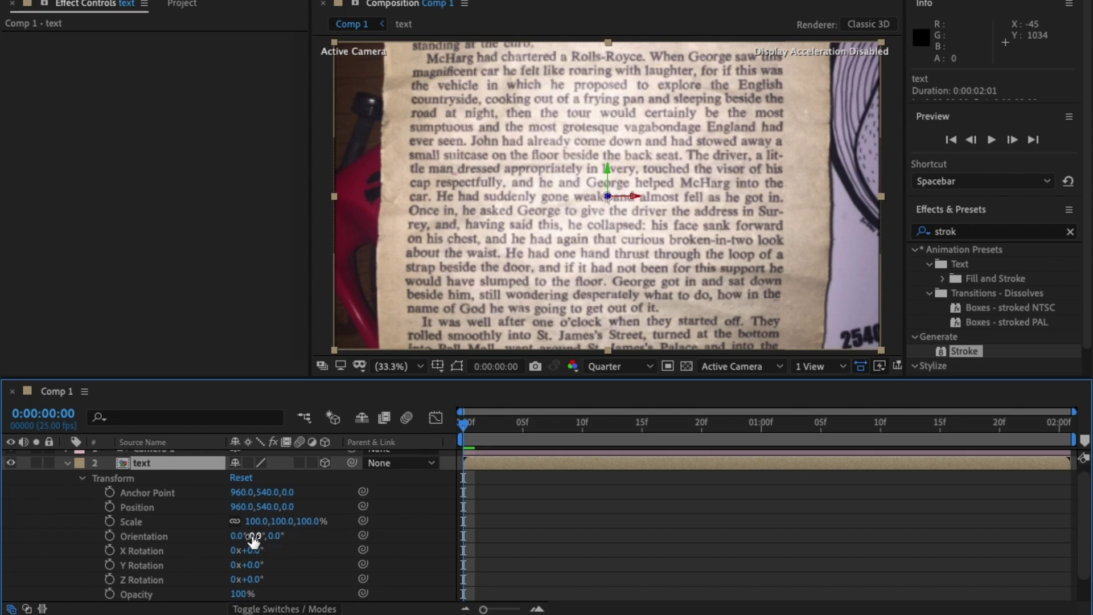
pyautogui.moveTo(254, 535); pyautogui.dragTo(208, 544)
pyautogui.hotkey('ctrl', 'z')
pyautogui.hotkey('ctrl', 'z')
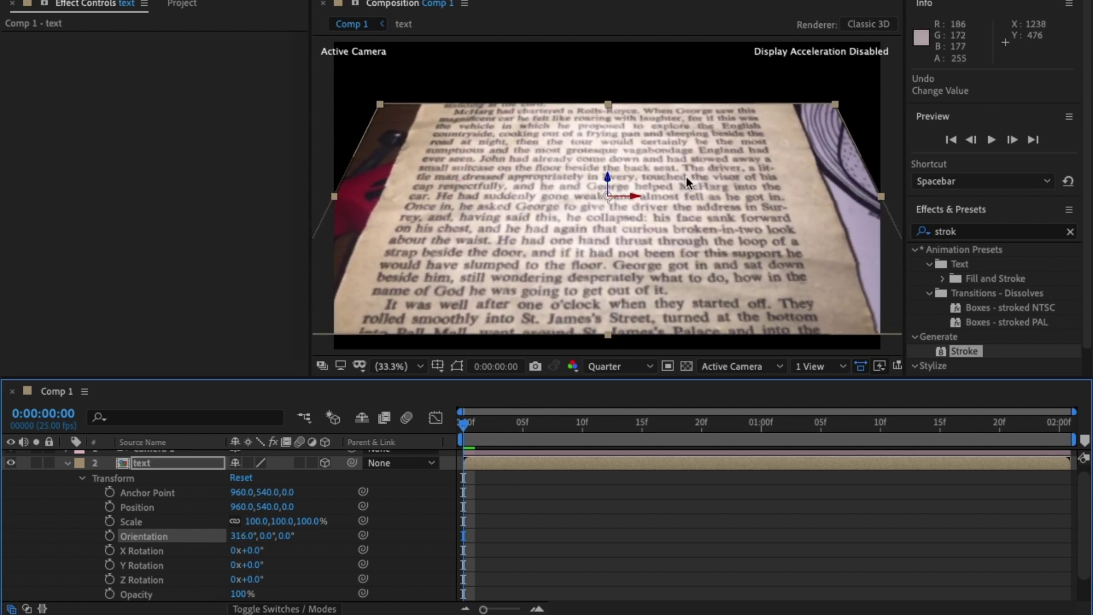
pyautogui.press(',')
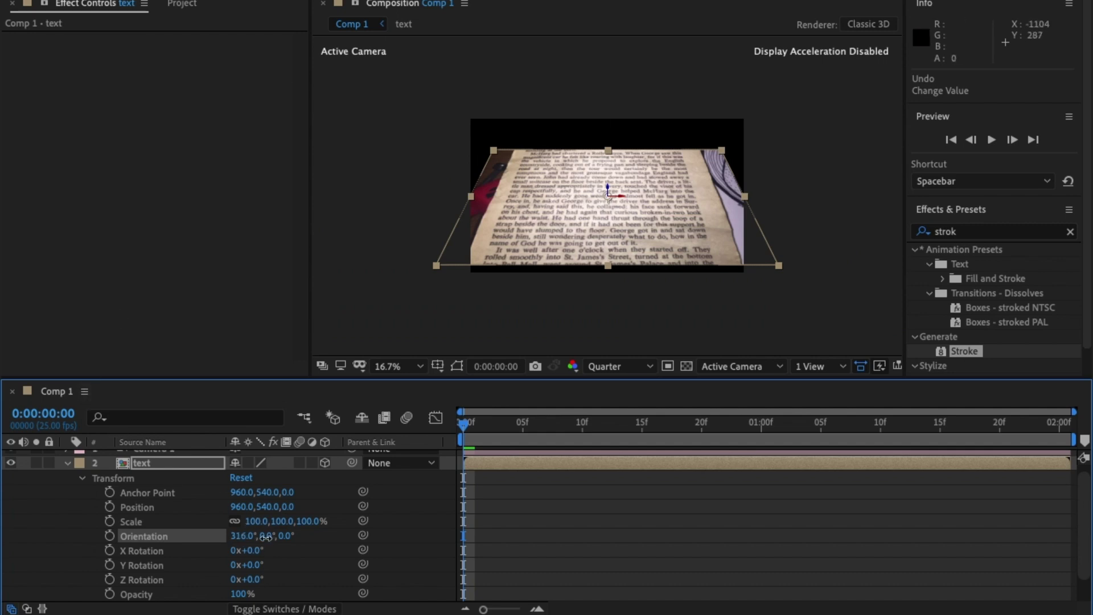
pyautogui.moveTo(265, 541)
pyautogui.mouseDown()
pyautogui.moveTo(305, 537)
pyautogui.moveTo(284, 541)
pyautogui.mouseUp()
pyautogui.hotkey('ctrl', 'z')
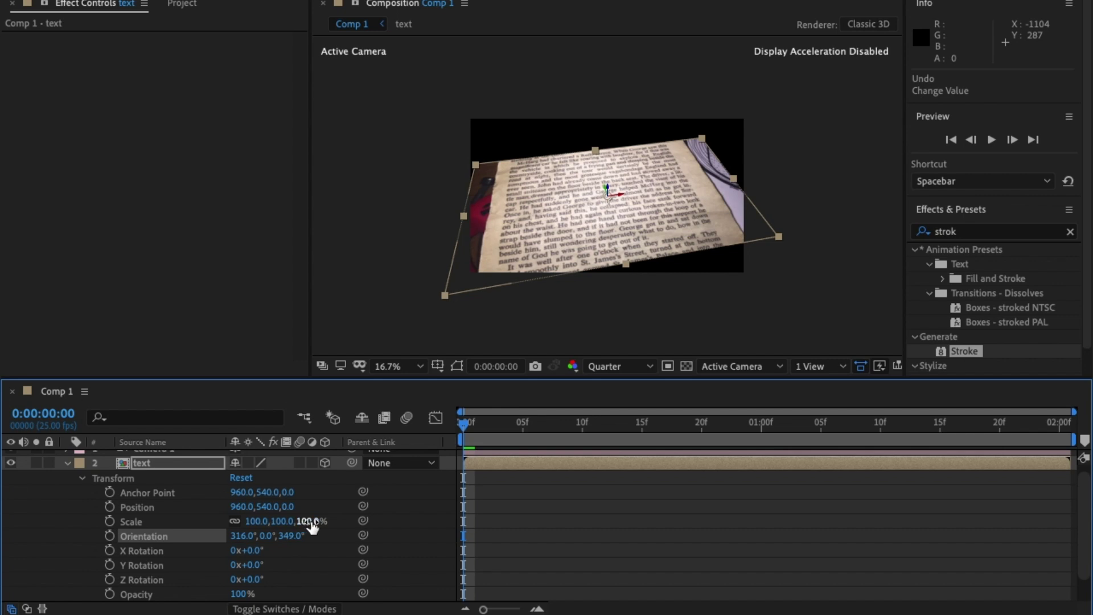
# Scale the page to 143%, tilt it to 325° on X, and position it at 1095, 416
pyautogui.moveTo(312, 521); pyautogui.dragTo(348, 521)
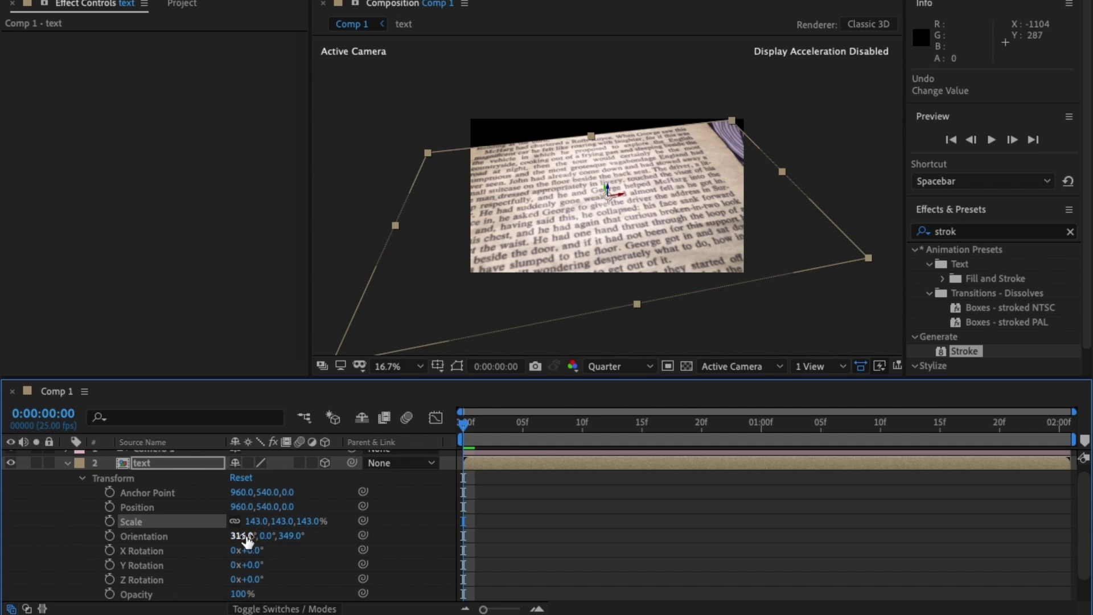
pyautogui.moveTo(246, 540)
pyautogui.mouseDown()
pyautogui.moveTo(292, 536)
pyautogui.moveTo(246, 539)
pyautogui.mouseUp()
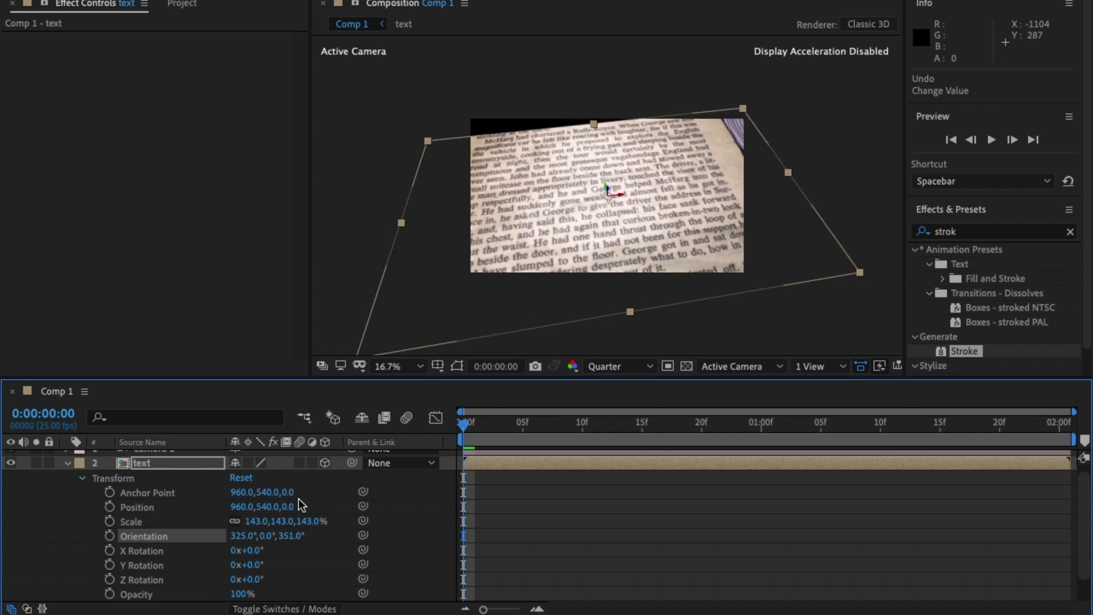
pyautogui.moveTo(268, 507); pyautogui.dragTo(164, 500)
pyautogui.moveTo(251, 507); pyautogui.dragTo(340, 494)
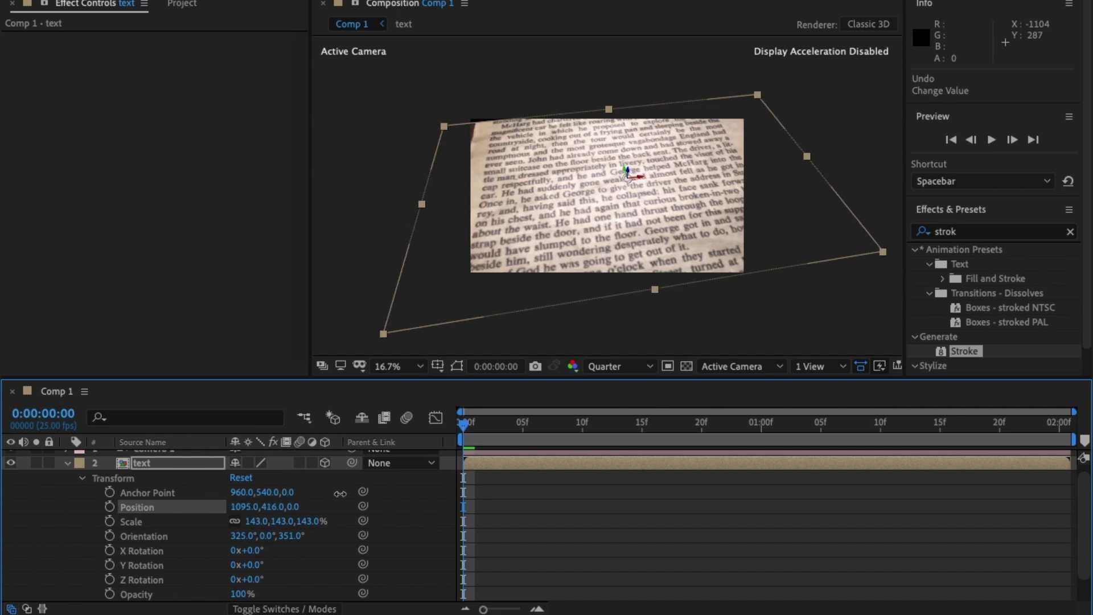
# Scrub through the highlight animation and fine-tune the page's scale around 143%
pyautogui.click(503, 424)
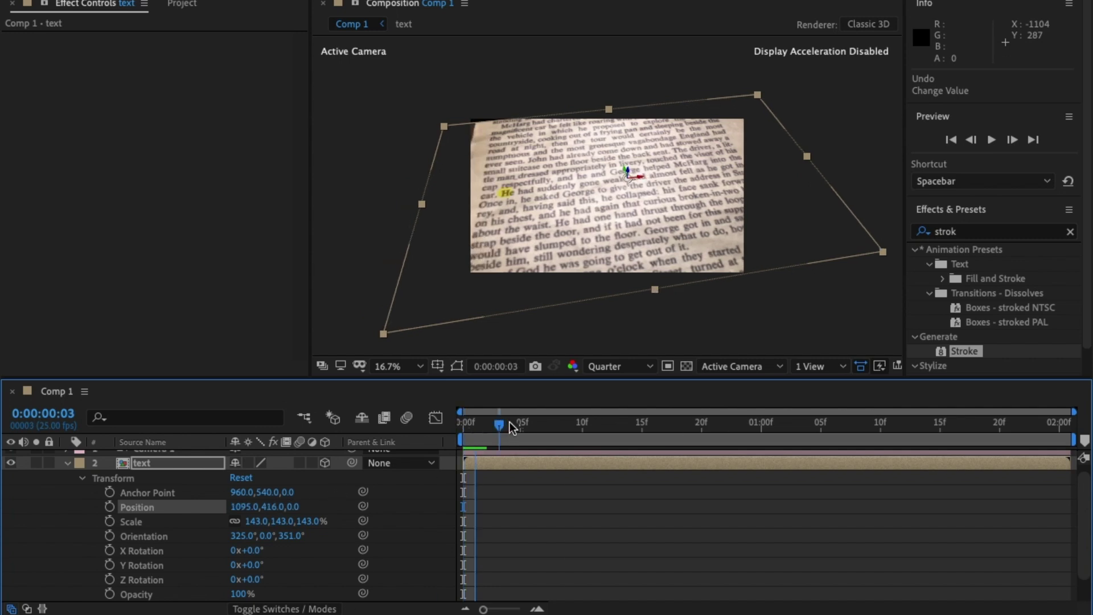
pyautogui.moveTo(508, 428); pyautogui.dragTo(809, 427)
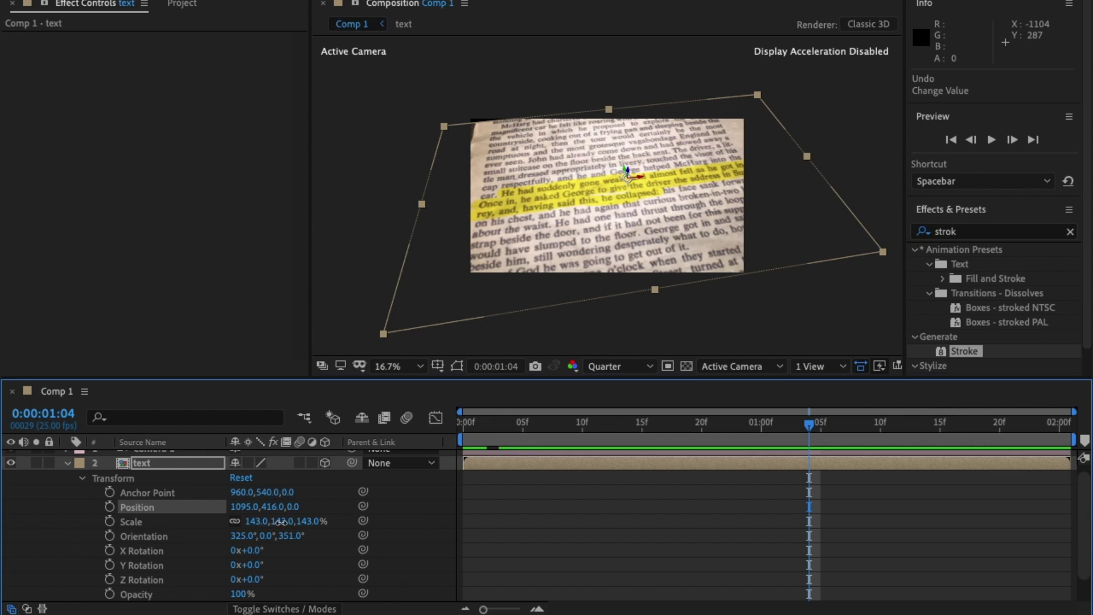
pyautogui.moveTo(280, 522); pyautogui.dragTo(278, 522)
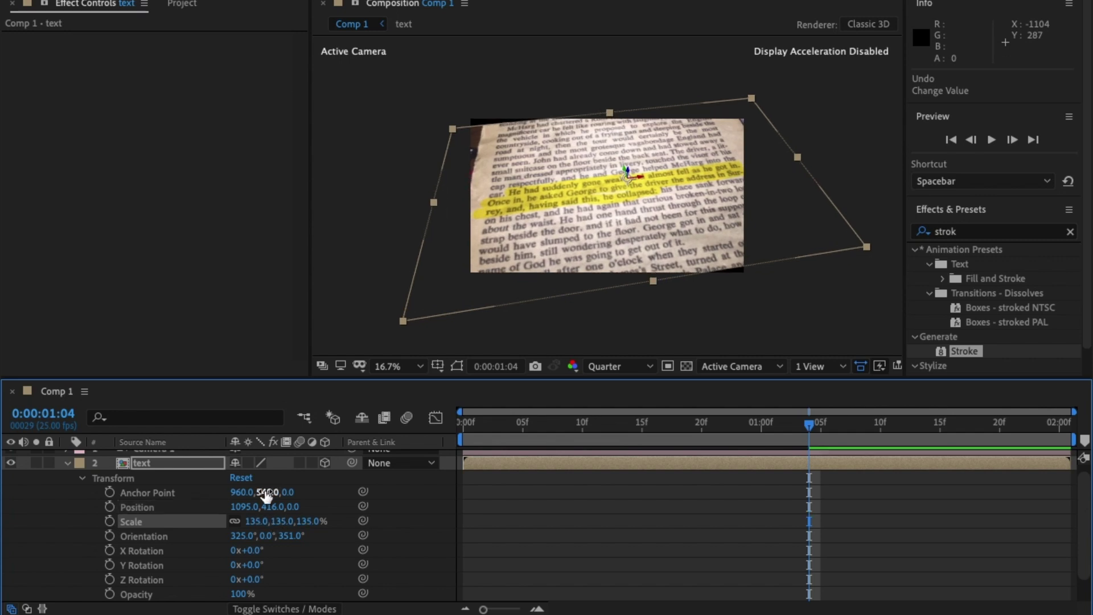
pyautogui.moveTo(262, 492); pyautogui.dragTo(286, 493)
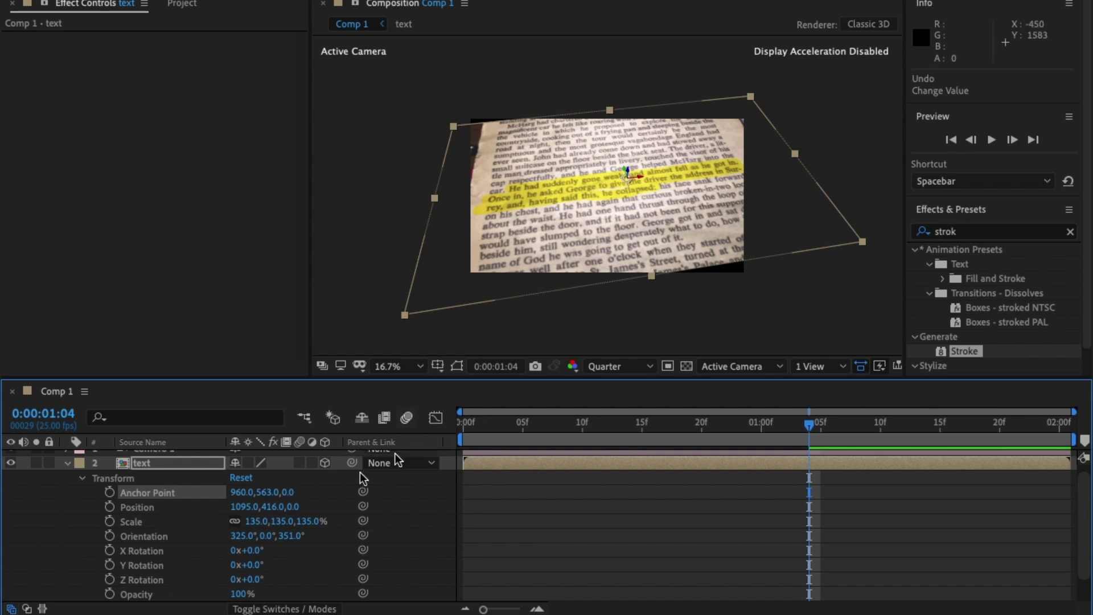
pyautogui.moveTo(286, 525); pyautogui.dragTo(291, 521)
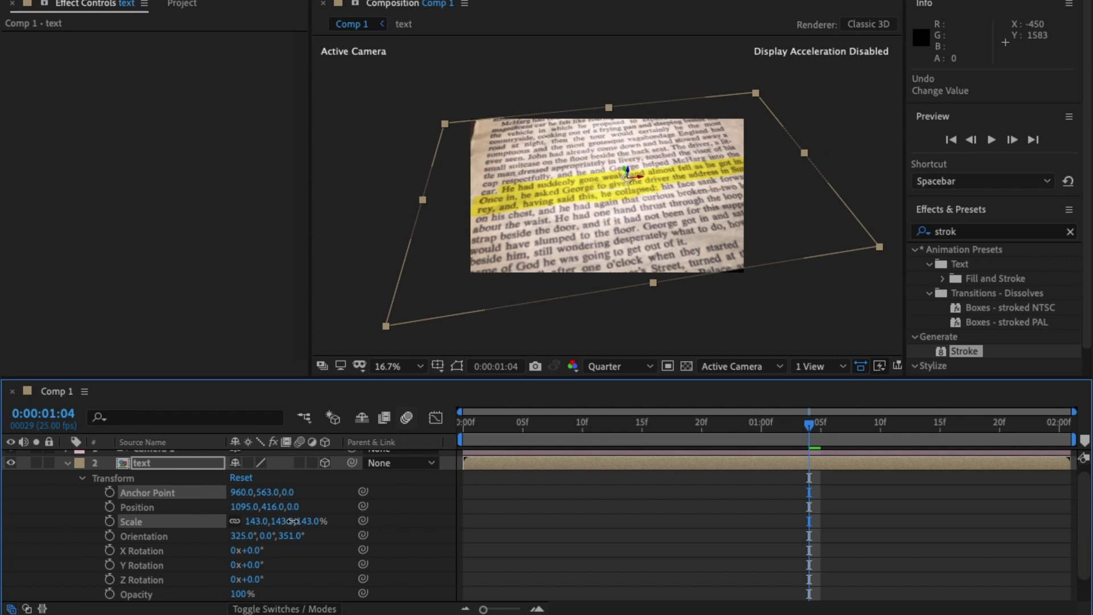
pyautogui.click(628, 345)
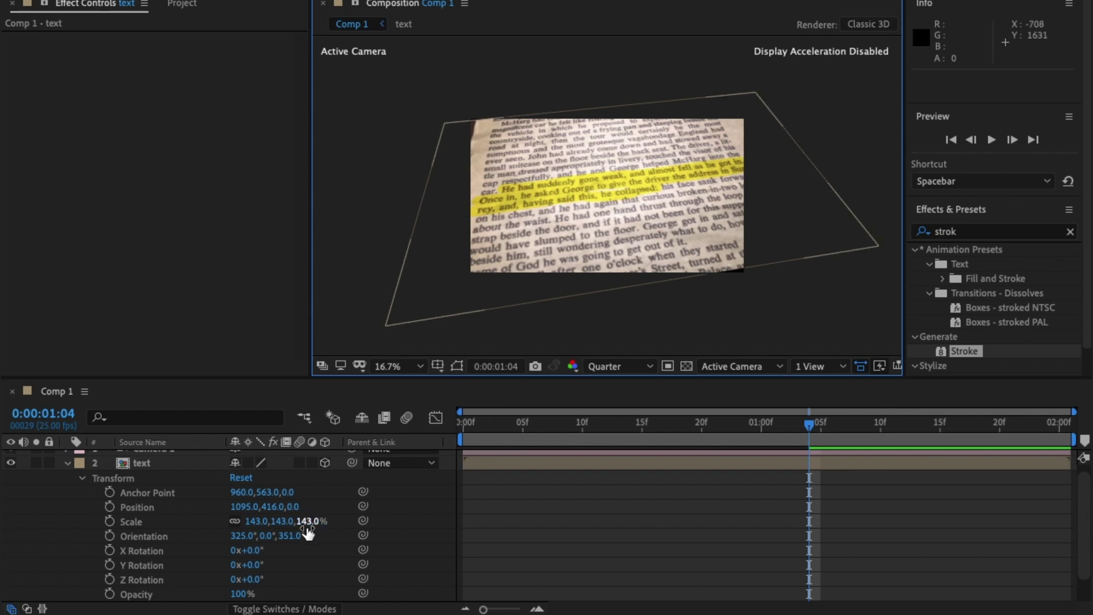
# Set the page's Scale to 144% and Position Y to 429, then preview playback
pyautogui.click(308, 524)
pyautogui.write('1')
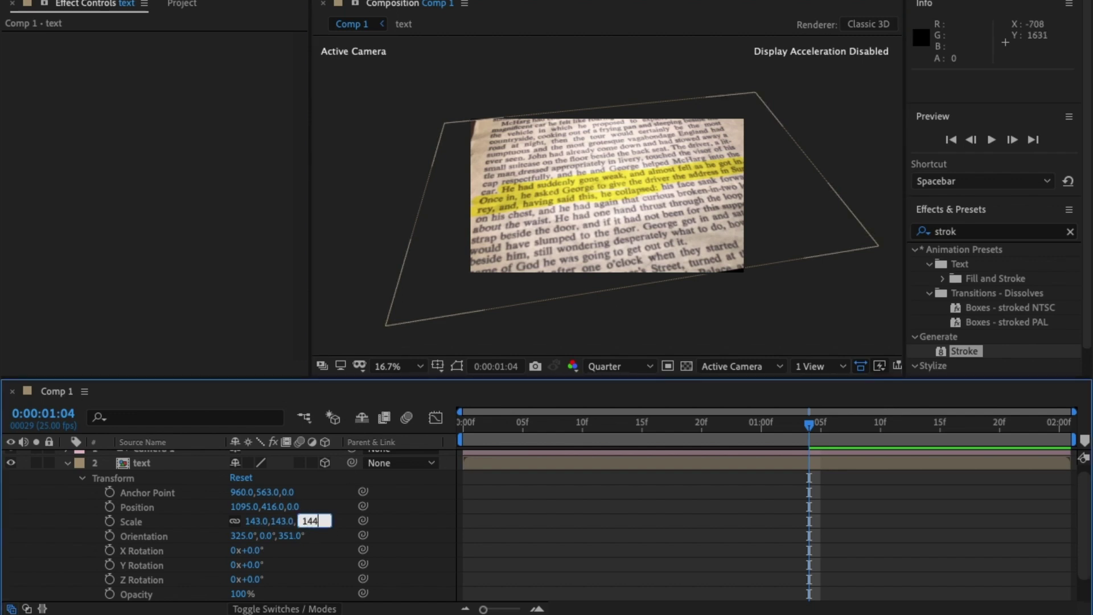
pyautogui.write('44')
pyautogui.press('Return')
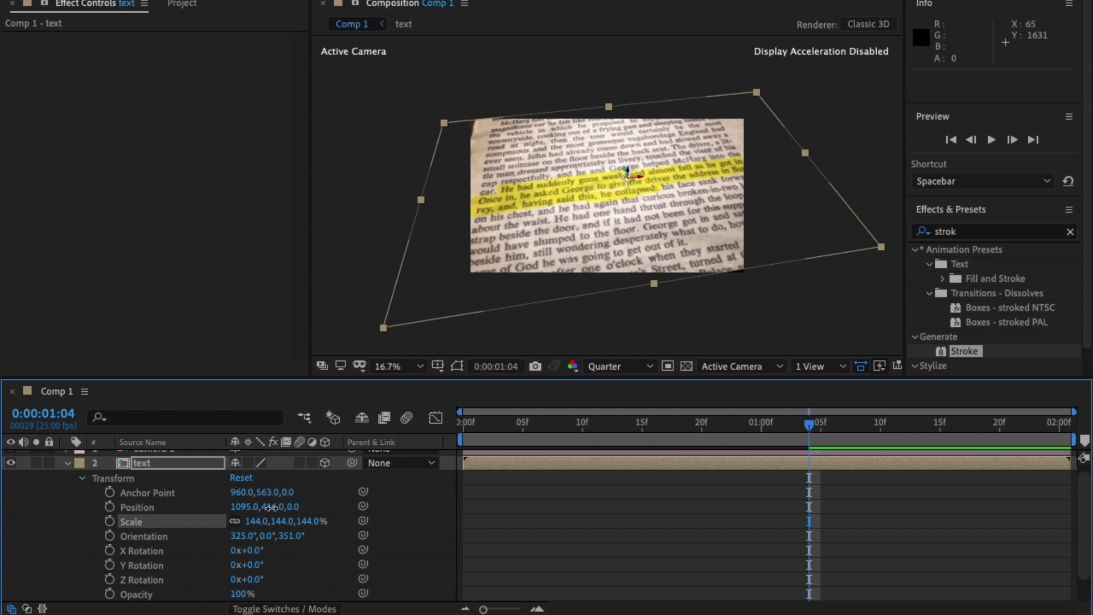
pyautogui.moveTo(274, 507); pyautogui.dragTo(279, 509)
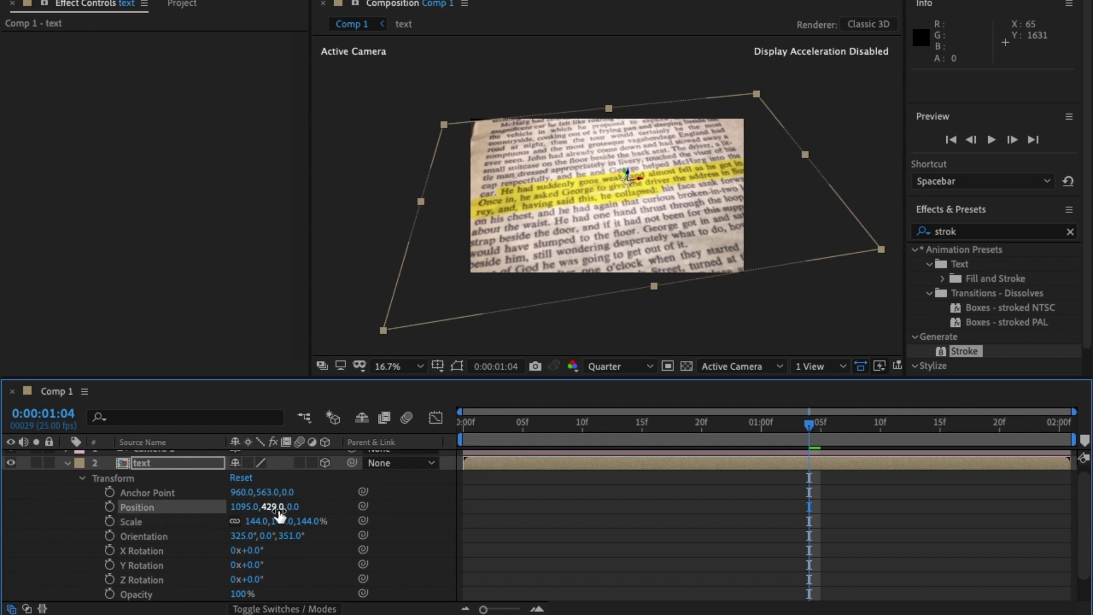
pyautogui.click(609, 347)
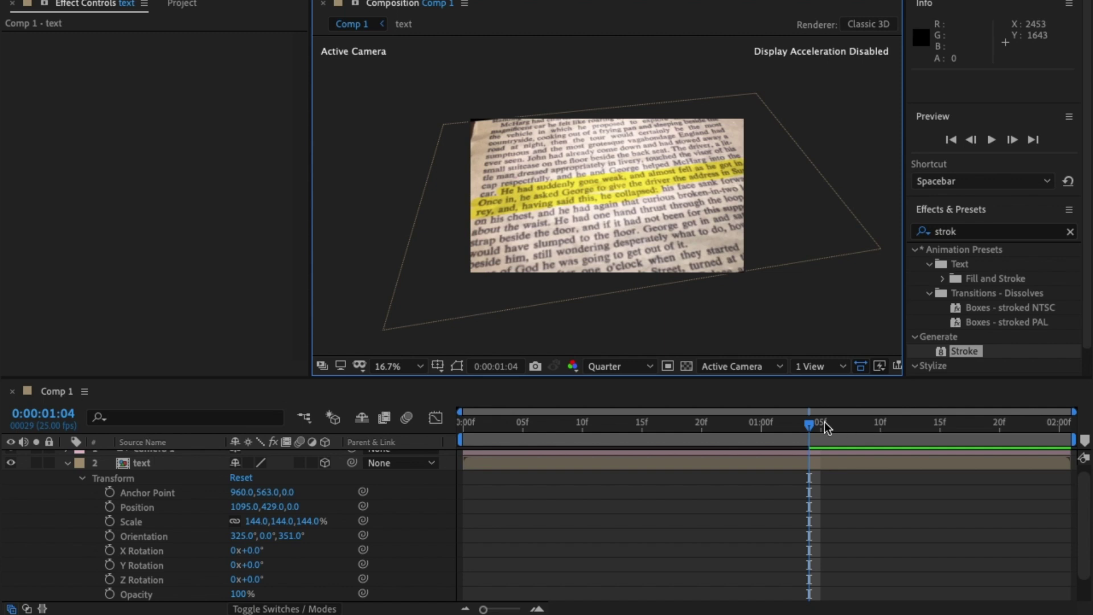
pyautogui.moveTo(812, 424); pyautogui.dragTo(536, 424)
pyautogui.press('space')
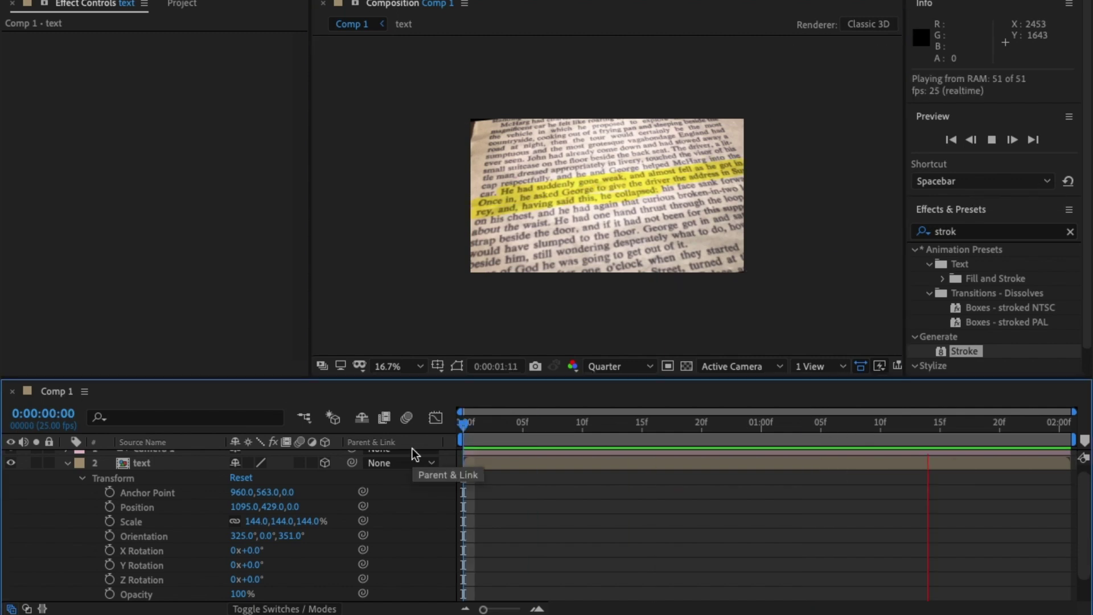
pyautogui.press('space')
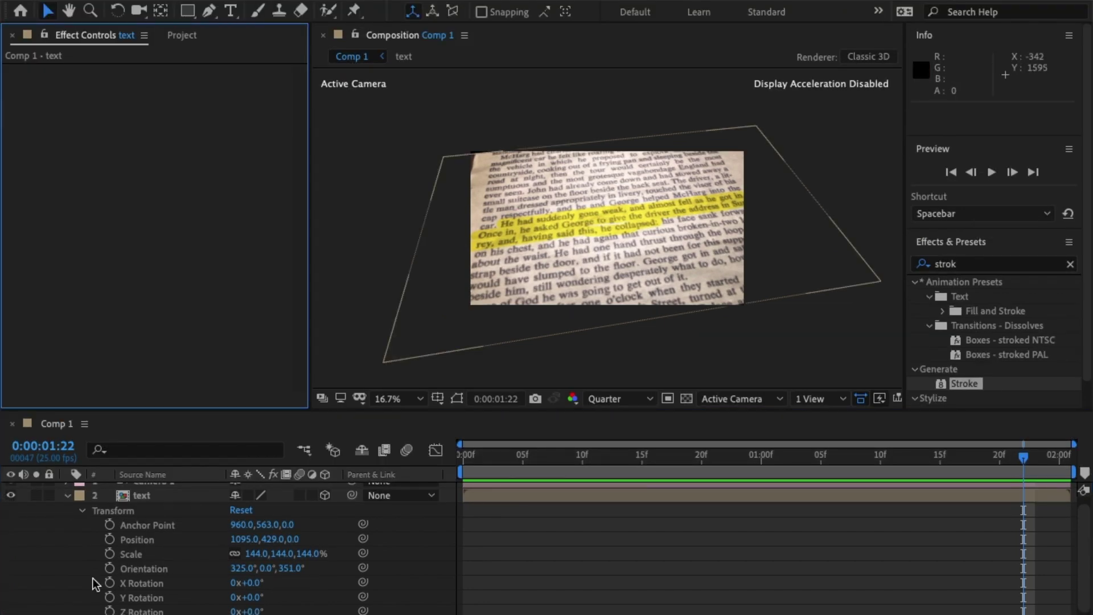
# Turn on Depth of Field in Camera 1's options and enlarge the viewer
pyautogui.click(68, 496)
pyautogui.click(68, 490)
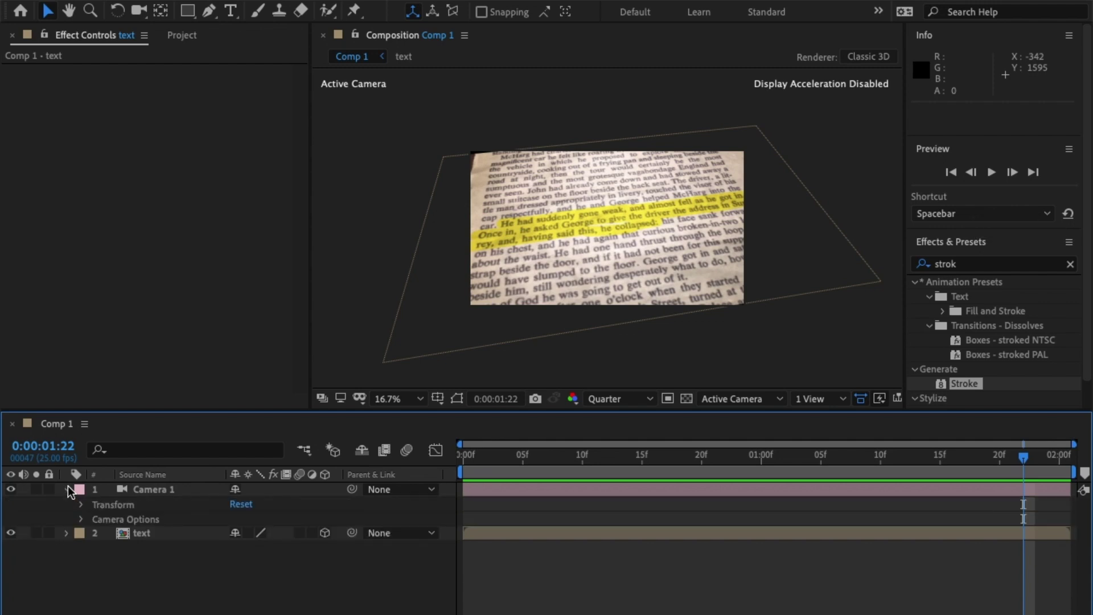
pyautogui.click(80, 519)
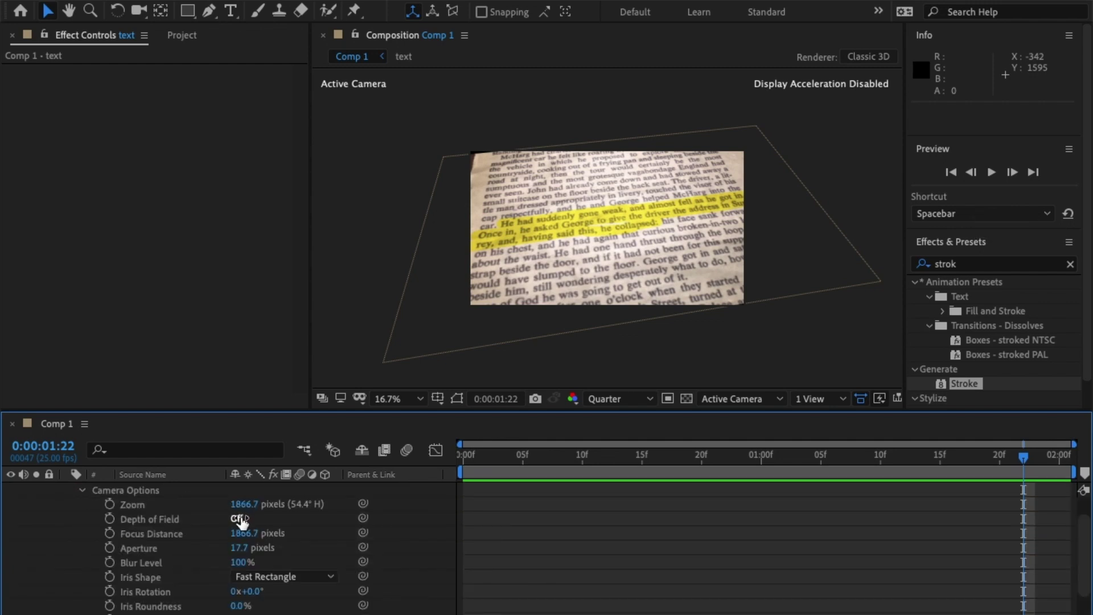
pyautogui.click(238, 519)
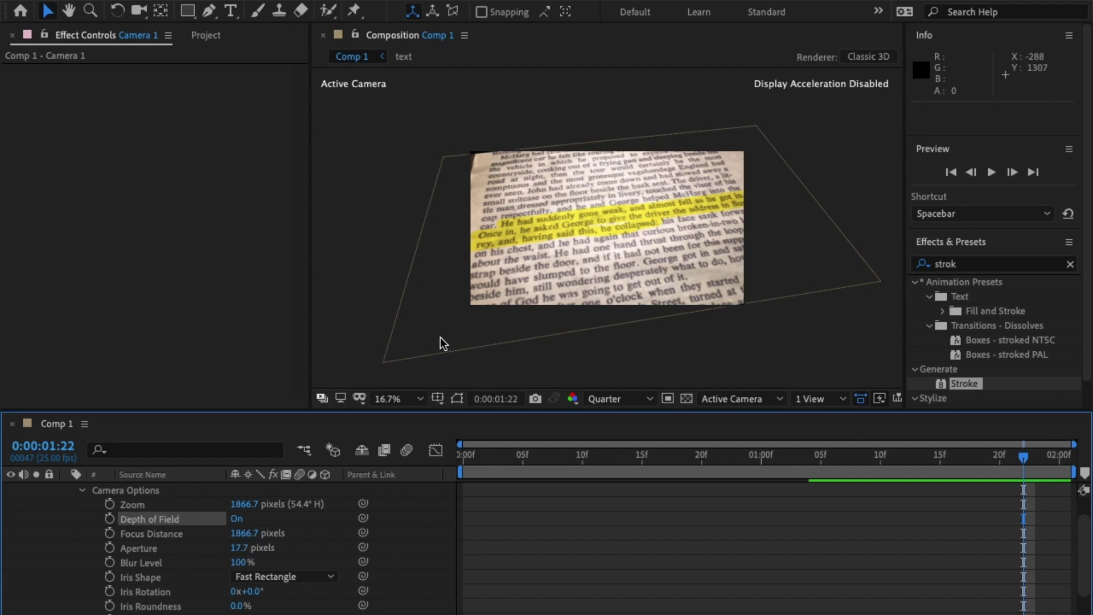
pyautogui.click(420, 399)
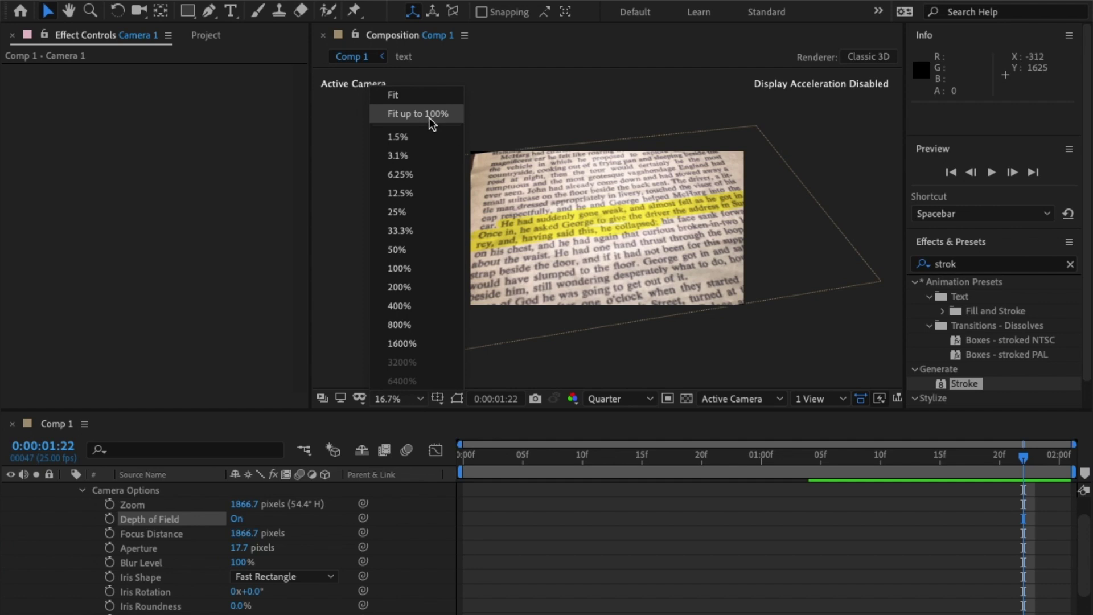
pyautogui.click(431, 119)
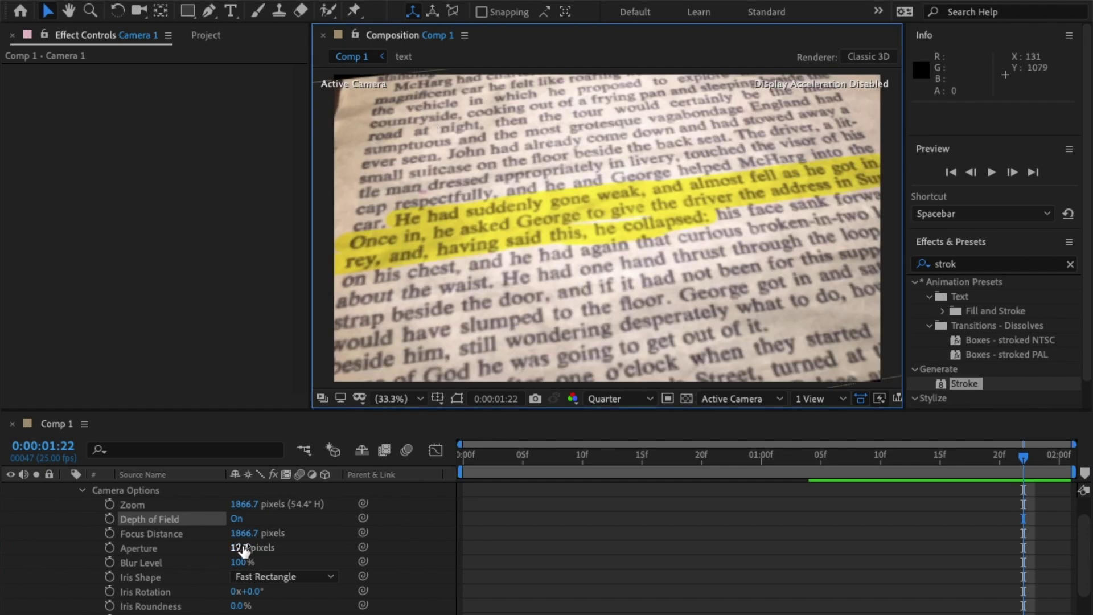
# Set the camera Aperture to about 1294.7 and Focus Distance to about 1773.7 pixels
pyautogui.moveTo(244, 550); pyautogui.dragTo(529, 566)
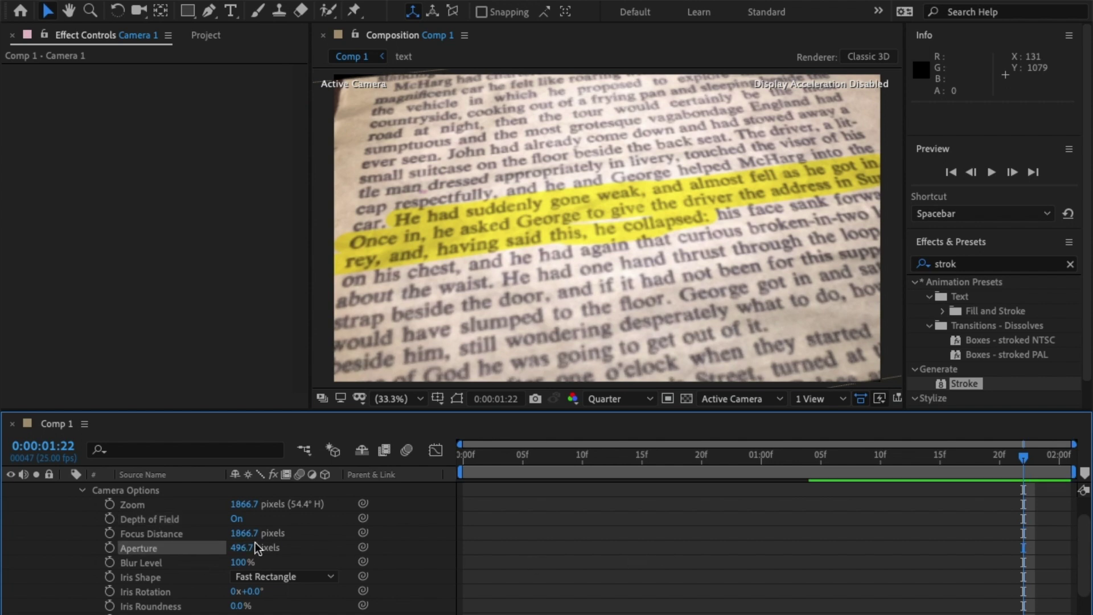
pyautogui.moveTo(255, 547); pyautogui.dragTo(946, 528)
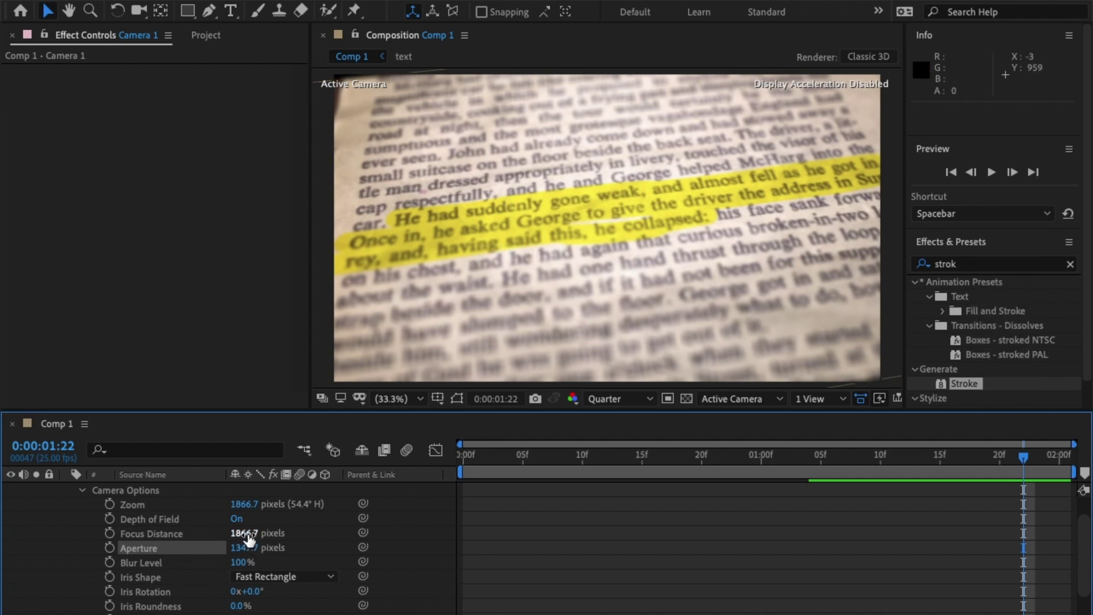
pyautogui.moveTo(249, 538); pyautogui.dragTo(226, 551)
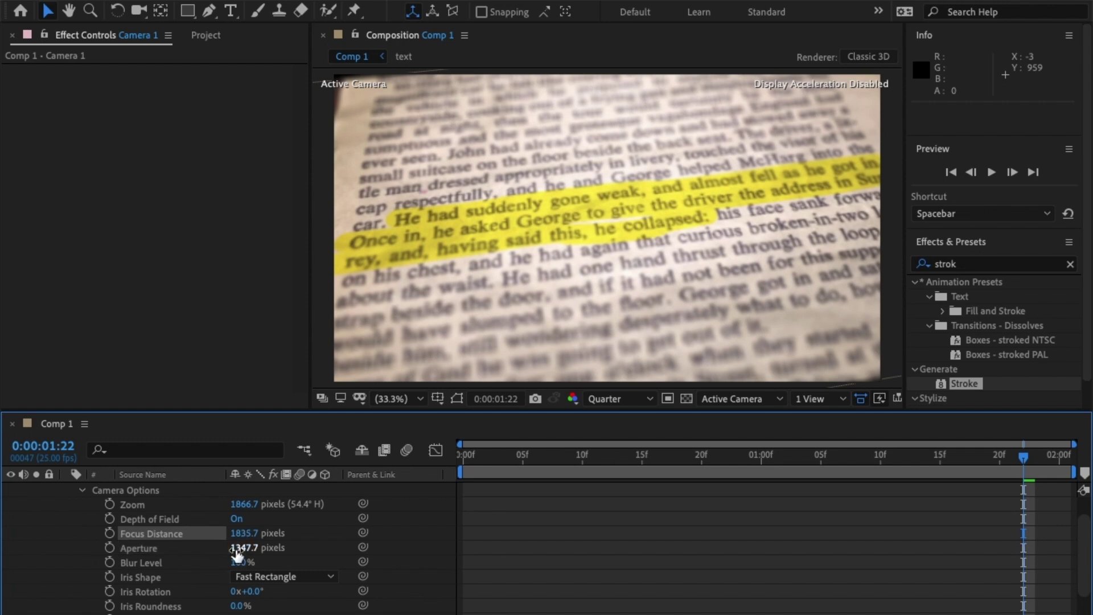
pyautogui.moveTo(244, 549); pyautogui.dragTo(204, 547)
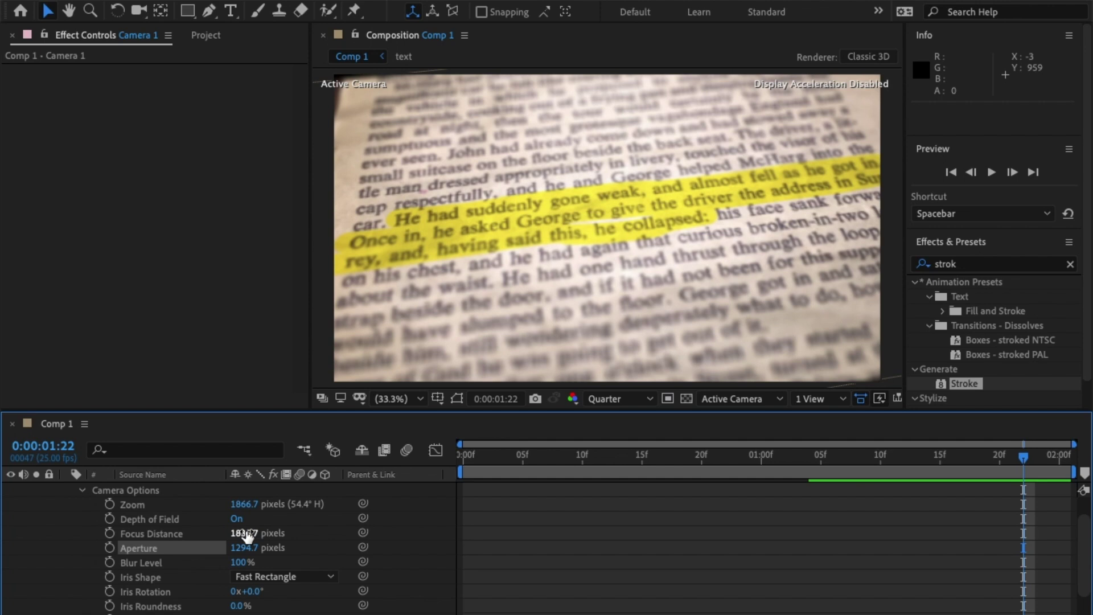
pyautogui.moveTo(256, 536); pyautogui.dragTo(207, 538)
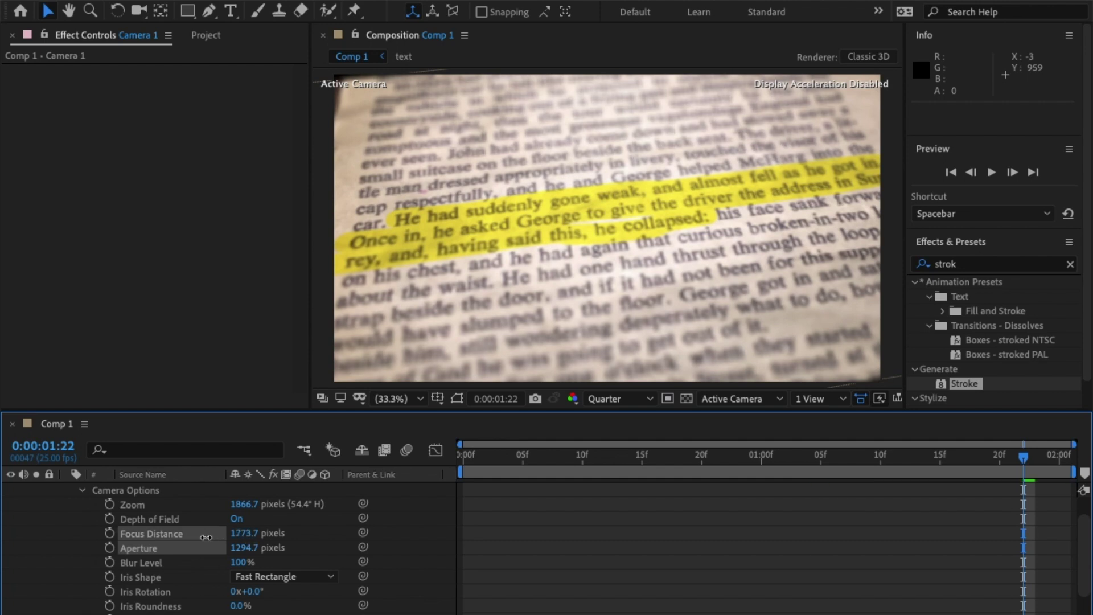
pyautogui.click(206, 537)
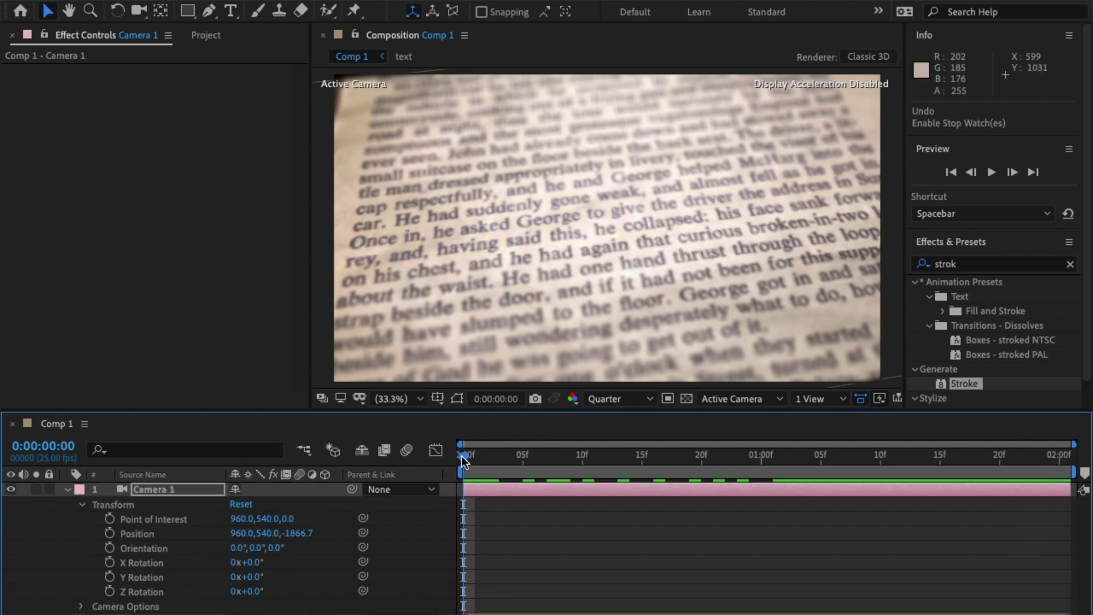
# Keyframe Camera 1's Position from 1096, 637 at frame 0 to 960, 540 at 2:00, then preview
pyautogui.press('space')
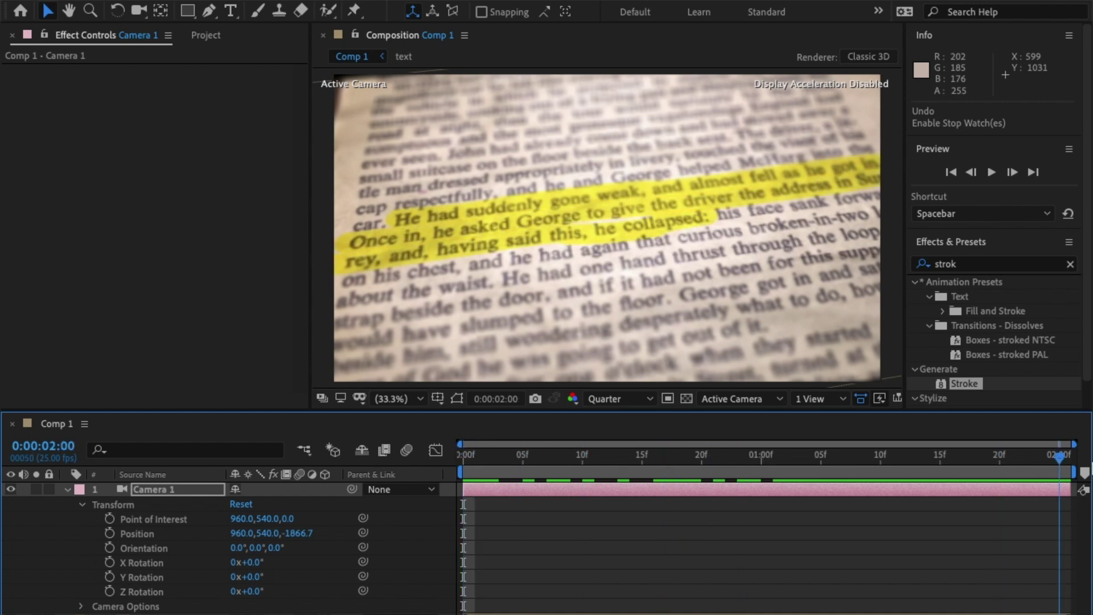
pyautogui.click(110, 534)
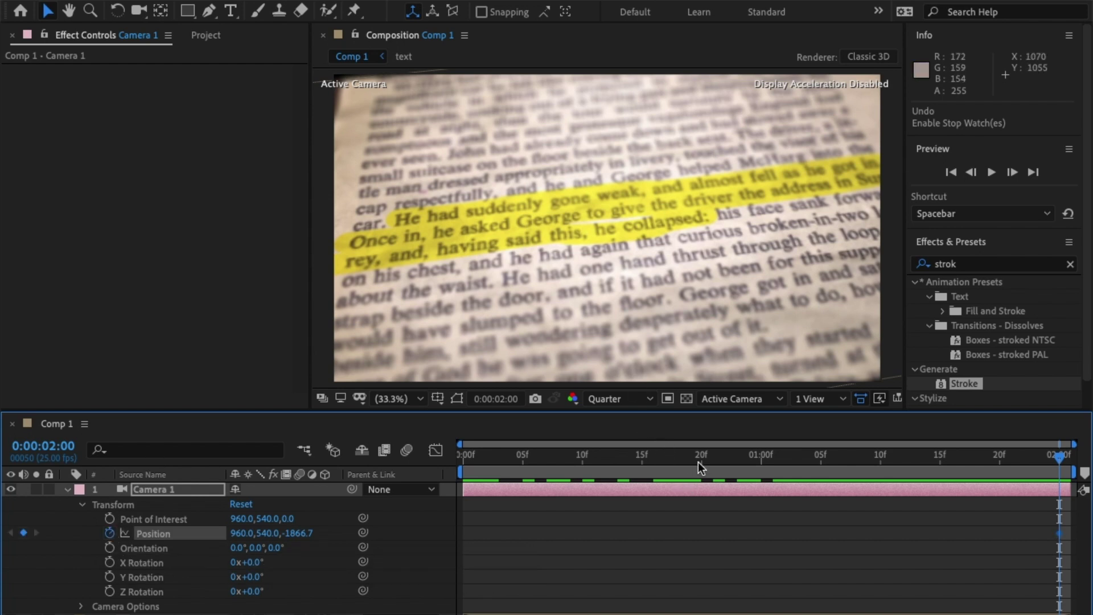
pyautogui.moveTo(698, 462); pyautogui.dragTo(370, 457)
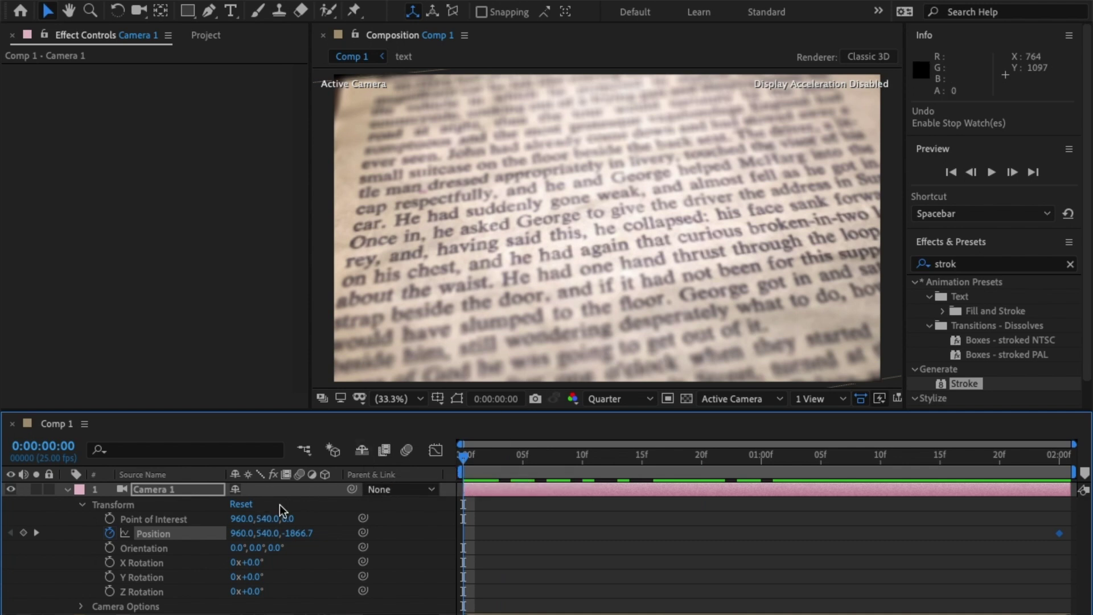
pyautogui.click(268, 536)
pyautogui.write('559')
pyautogui.press('Return')
pyautogui.moveTo(282, 533); pyautogui.dragTo(366, 538)
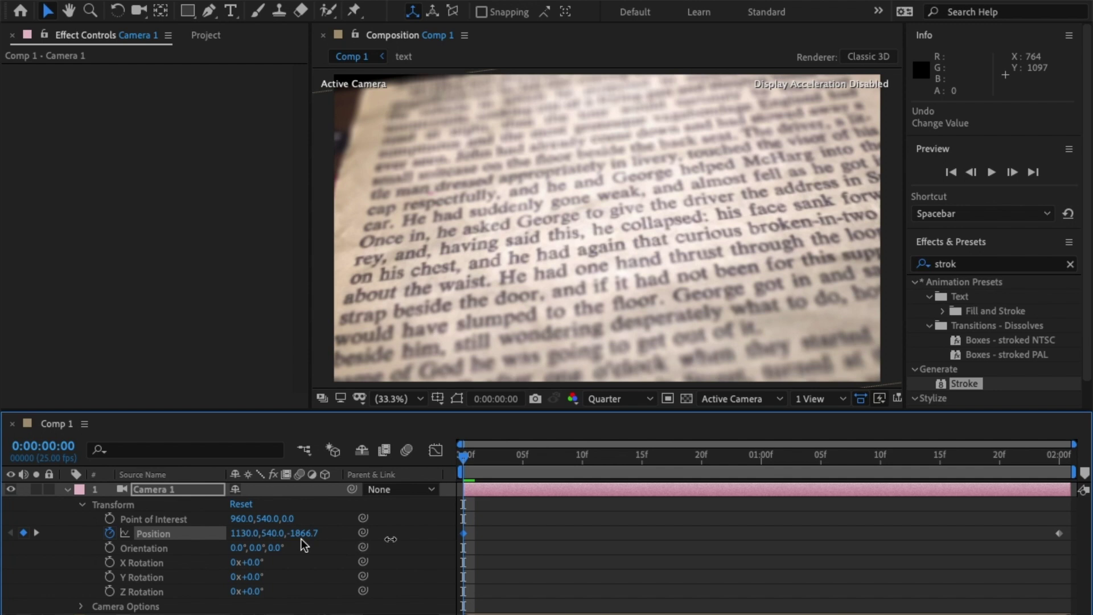
pyautogui.moveTo(266, 537); pyautogui.dragTo(364, 528)
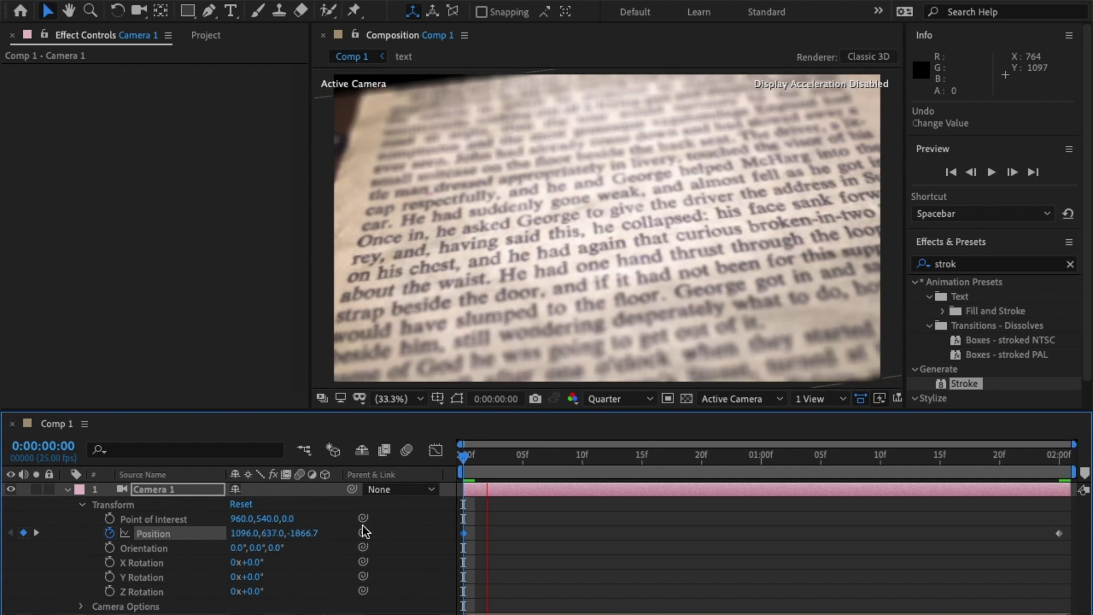
pyautogui.press('space')
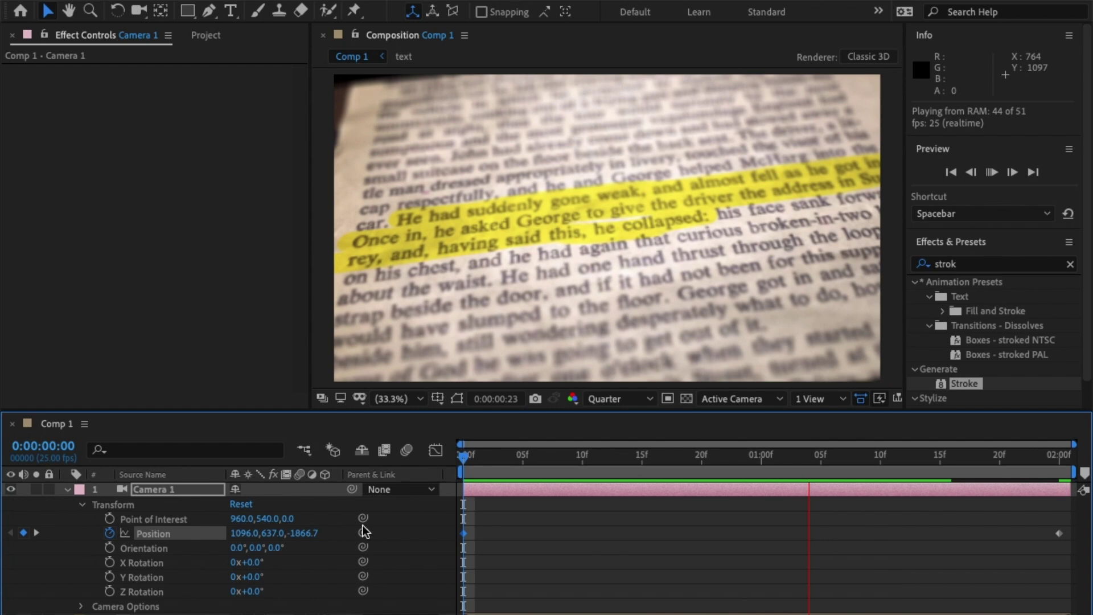